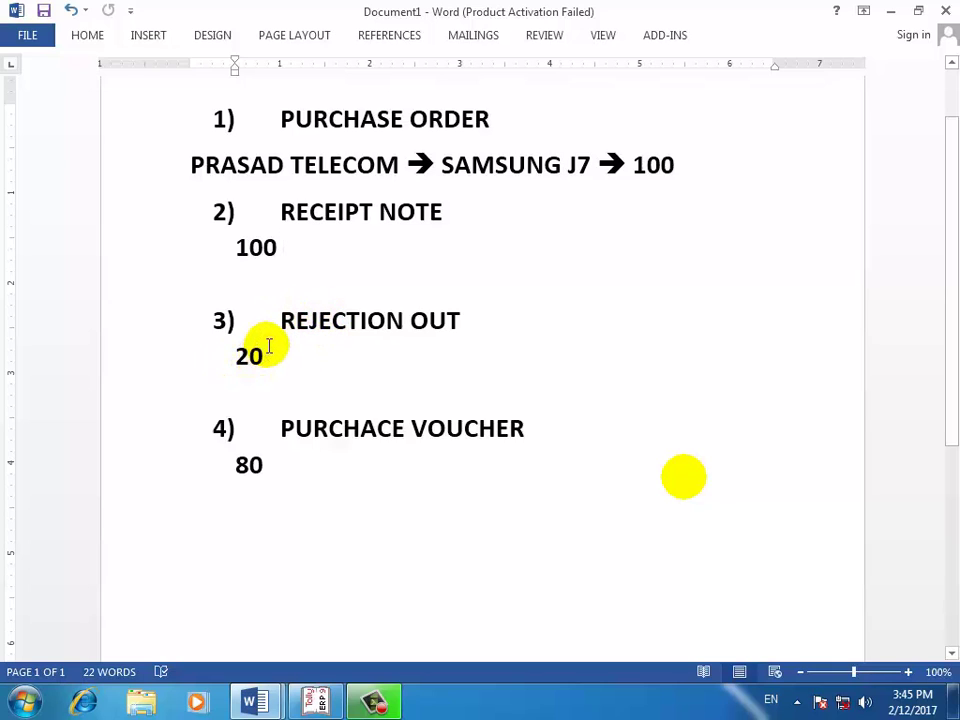
Examine the REJECTION OUT entry in the outline and the receipt note example for order PO/01, RN/01 in the ADVANCED TALLY notes.
drag(280, 319, 480, 321)
click(353, 349)
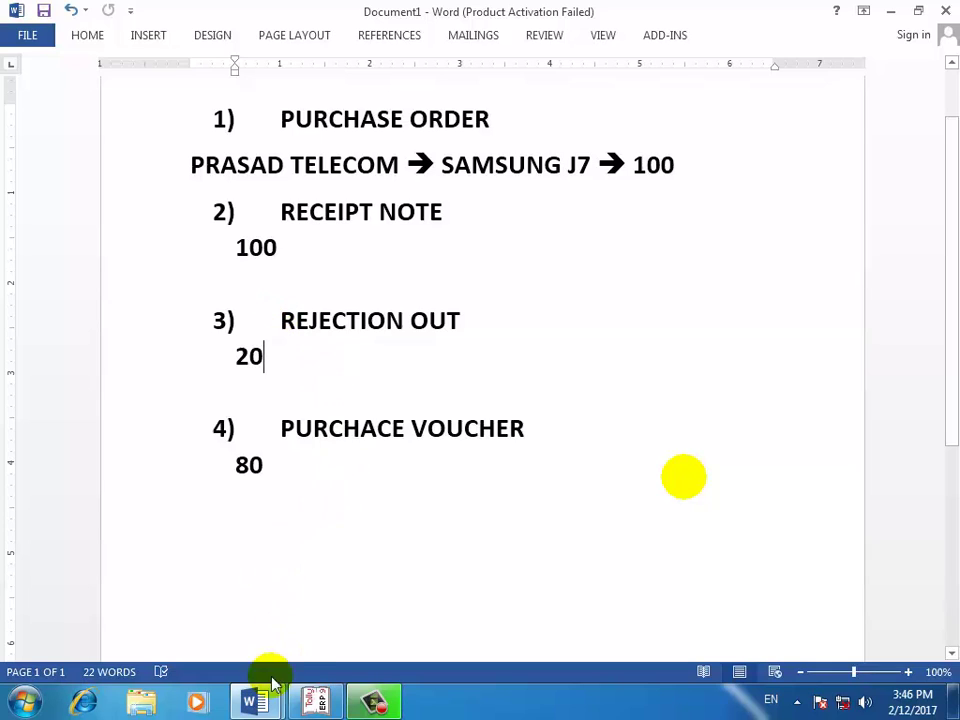
mouse_move(262, 702)
click(204, 577)
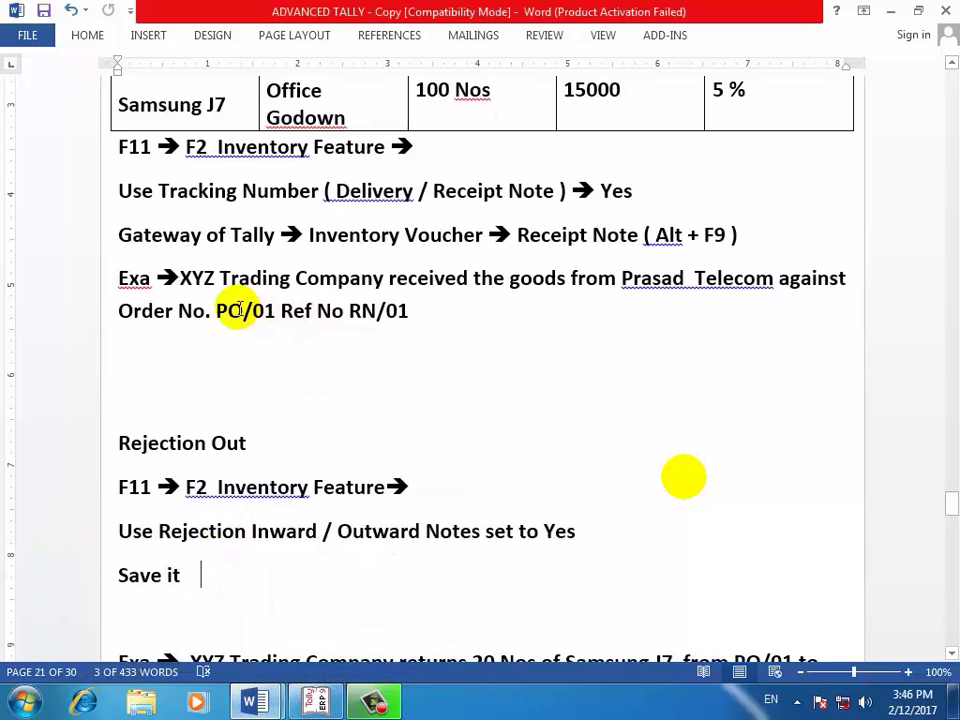
drag(217, 310, 275, 310)
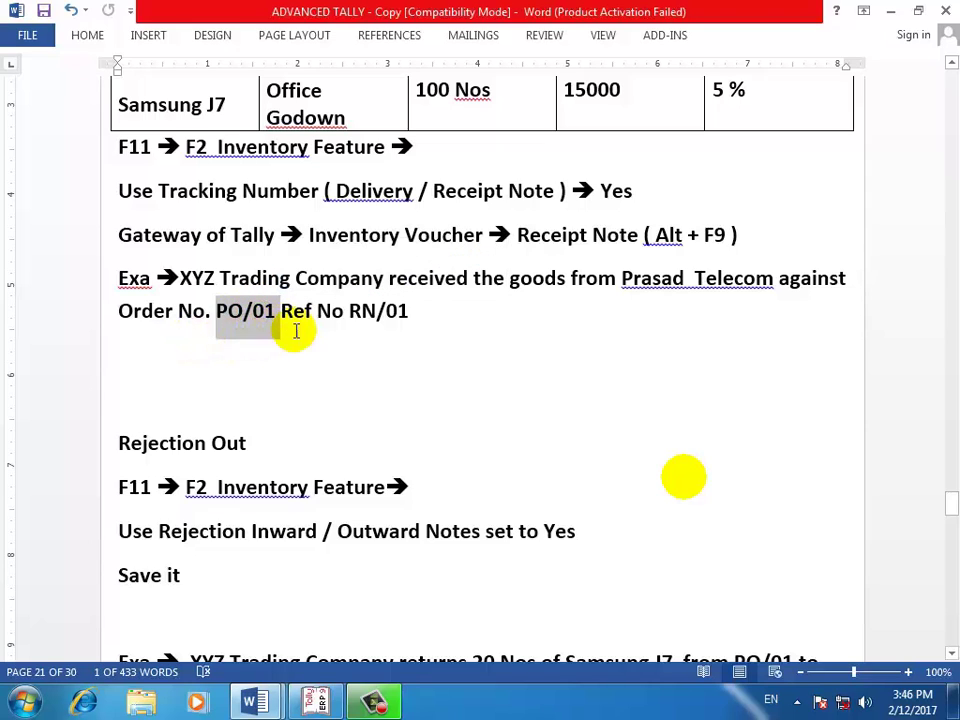
click(345, 311)
drag(345, 311, 407, 306)
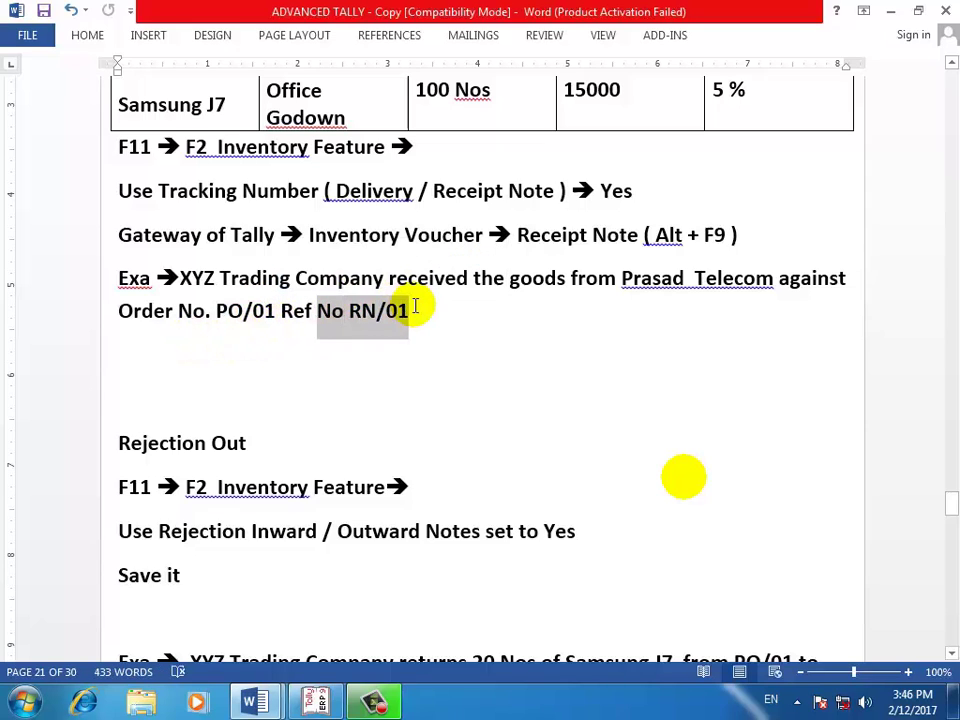
click(409, 311)
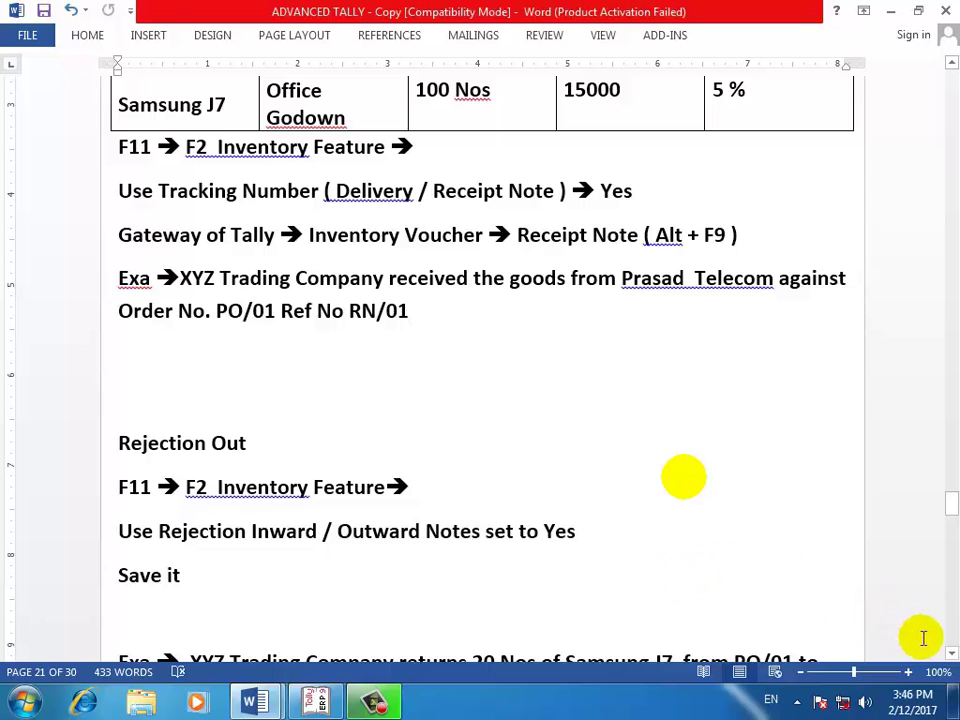
Read the Rejection Out instructions and the example returning 20 Nos of Samsung J7 under tracking number RN/01.
scroll(945, 648, down, 3)
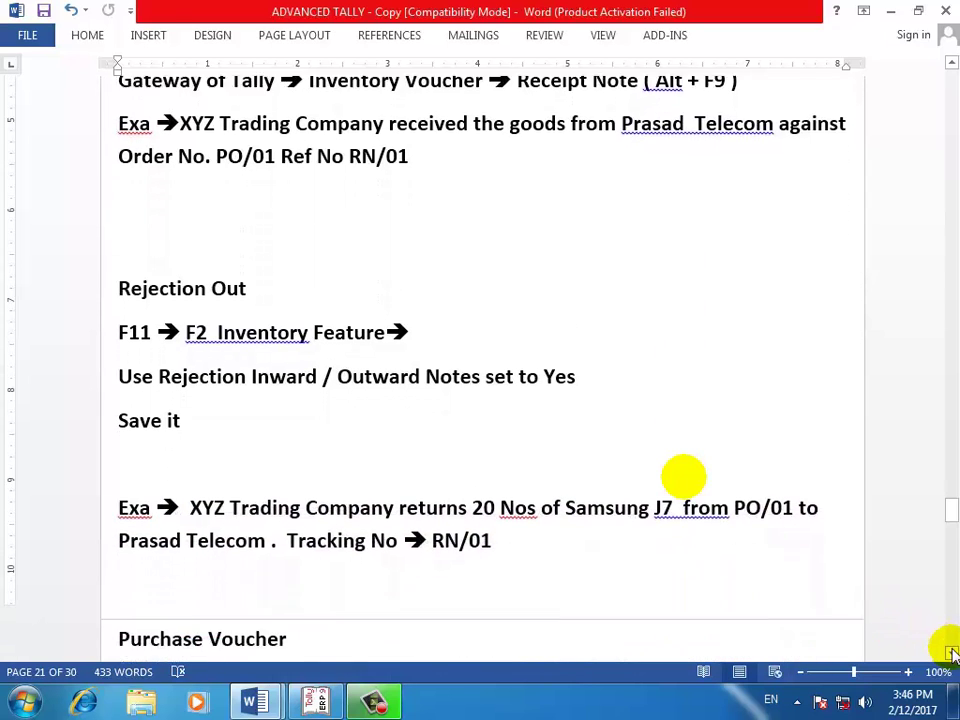
scroll(950, 652, down, 2)
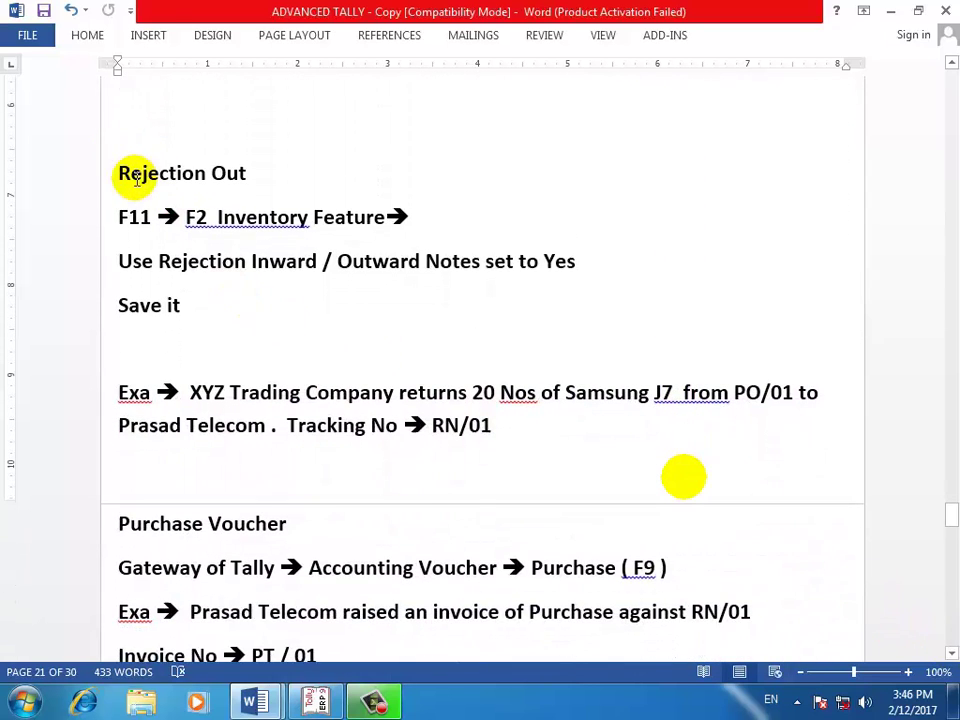
drag(124, 170, 262, 172)
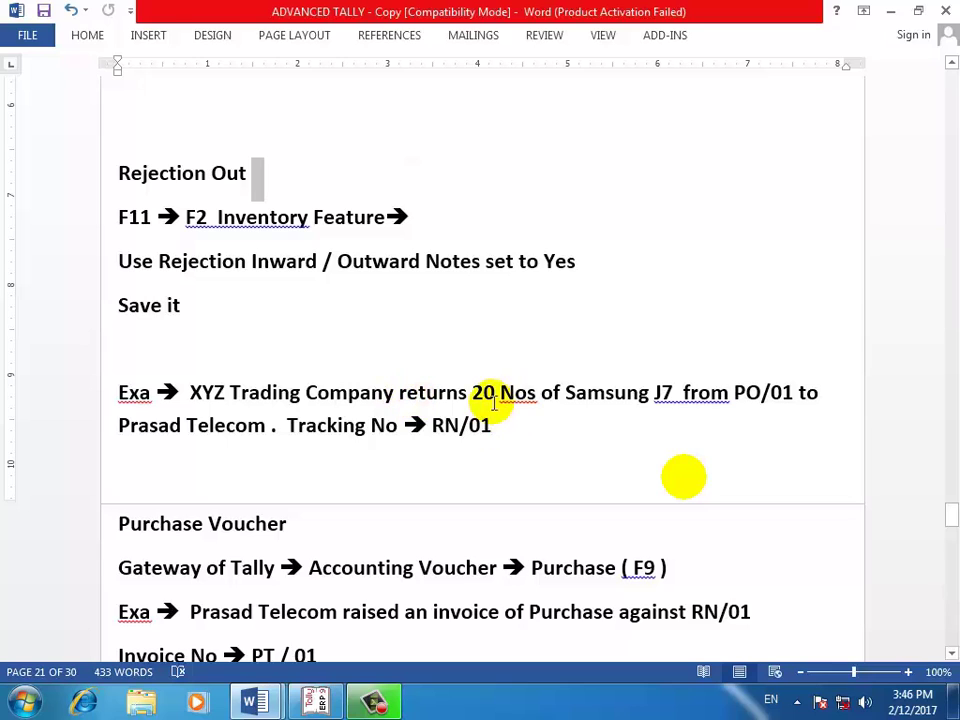
drag(471, 390, 568, 390)
triple_click(570, 388)
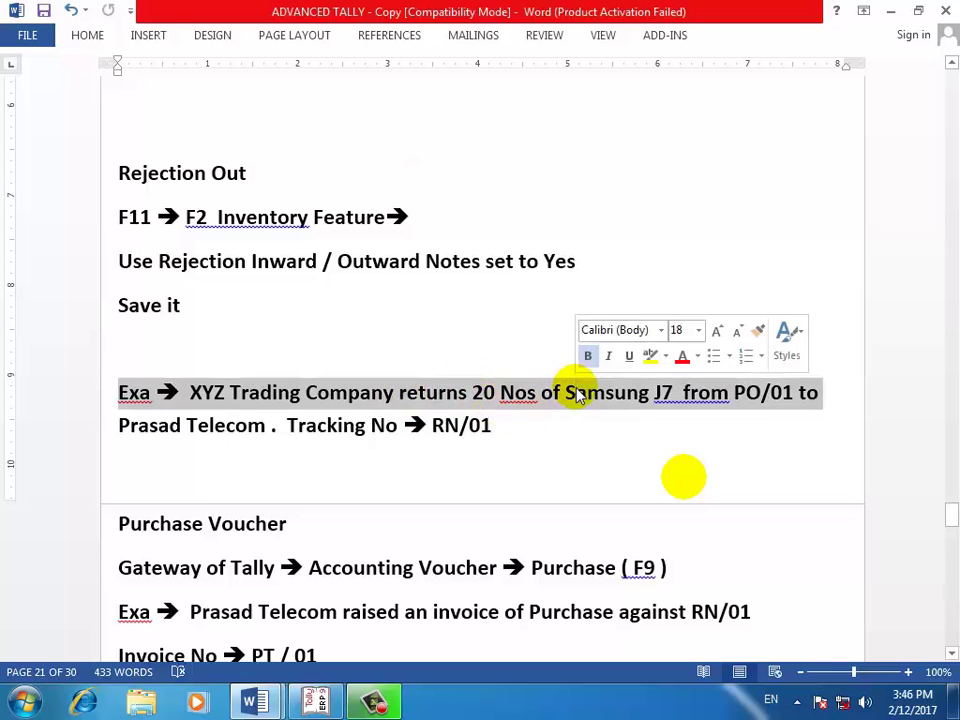
click(564, 410)
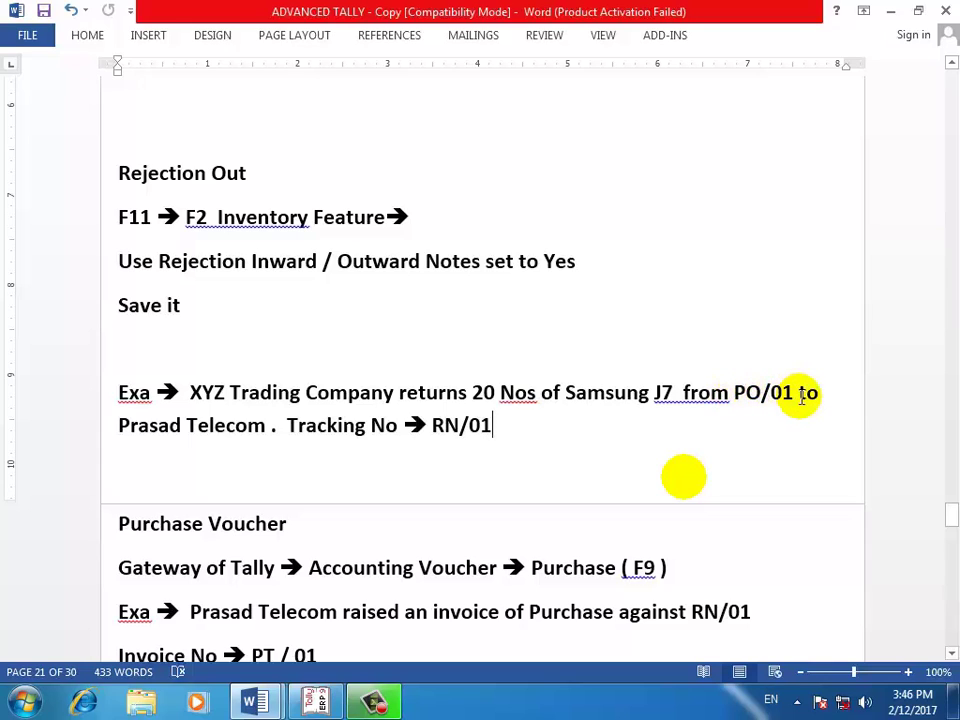
drag(433, 425, 497, 421)
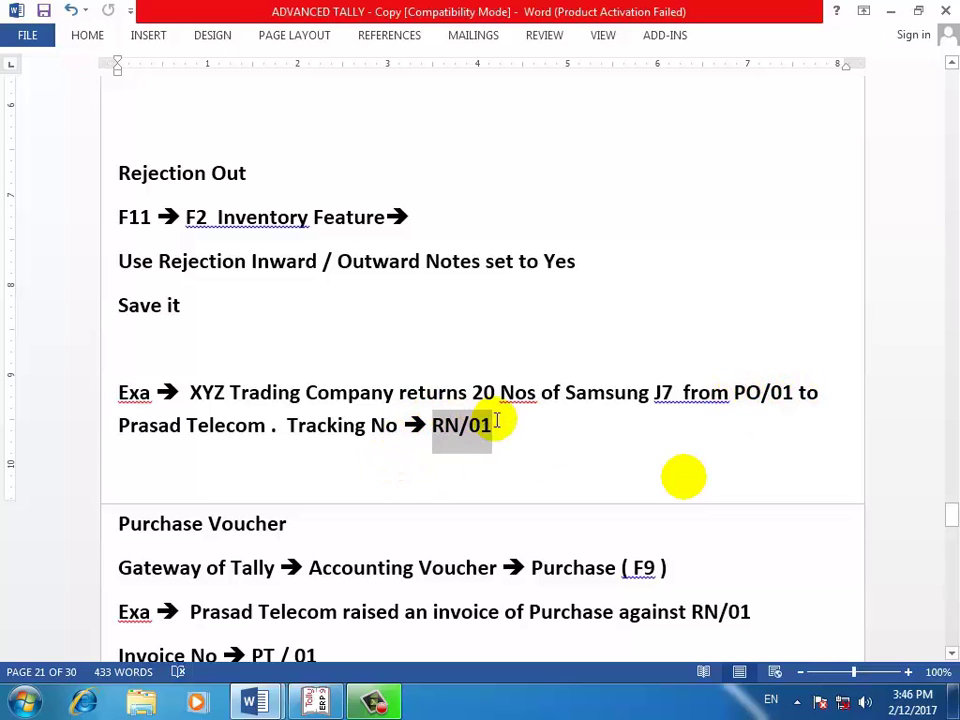
click(497, 421)
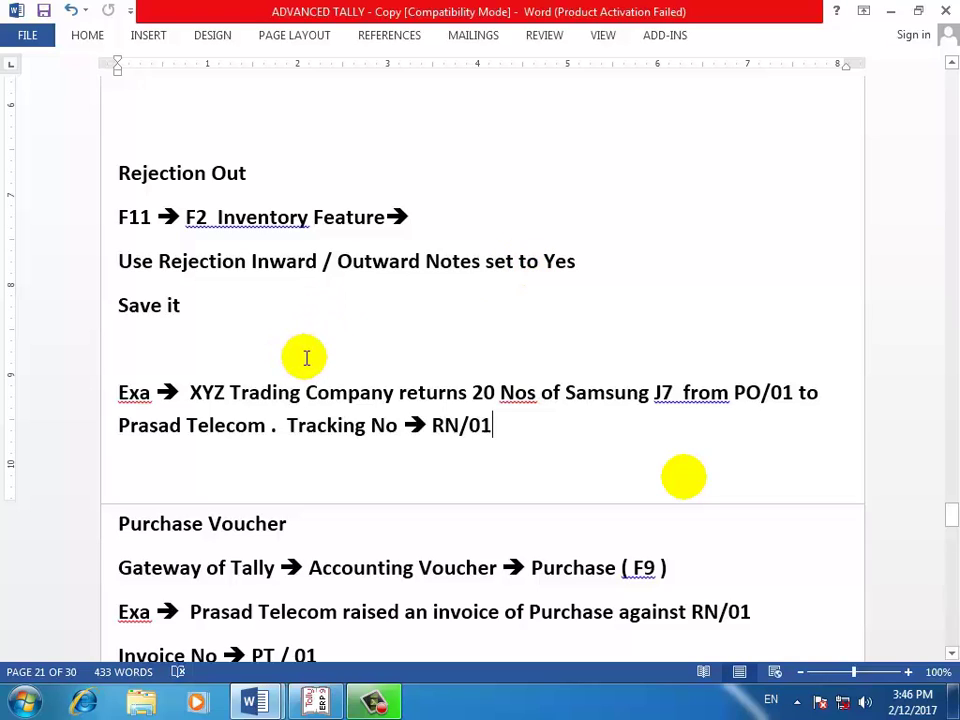
Switch to Tally.ERP 9 and open the company's inventory features.
key(alt+Tab)
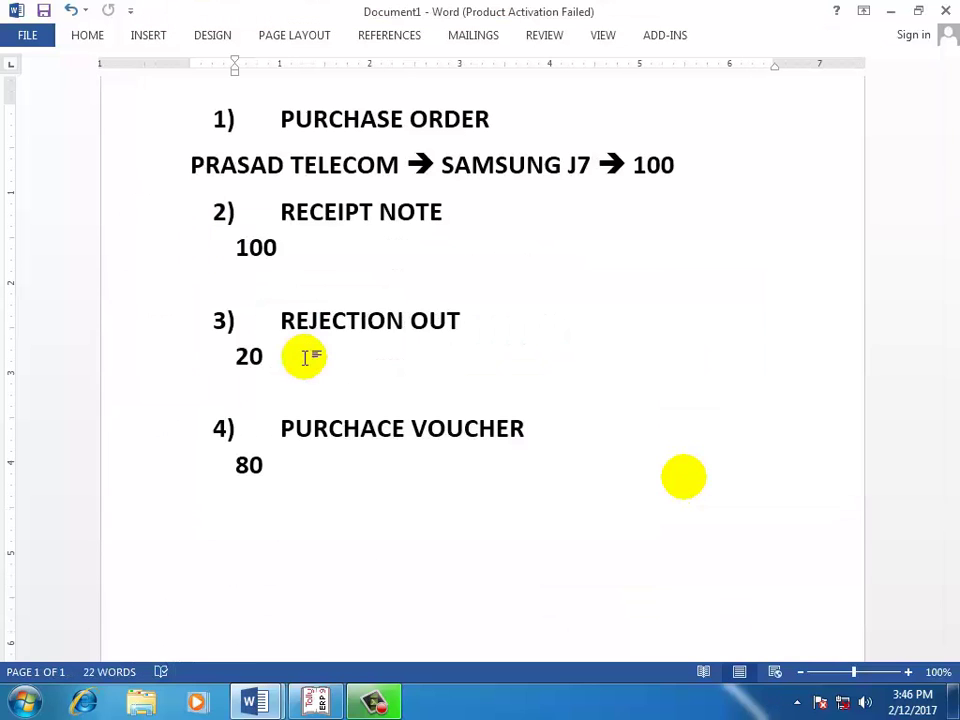
key(alt+Tab)
key(alt+Tab)
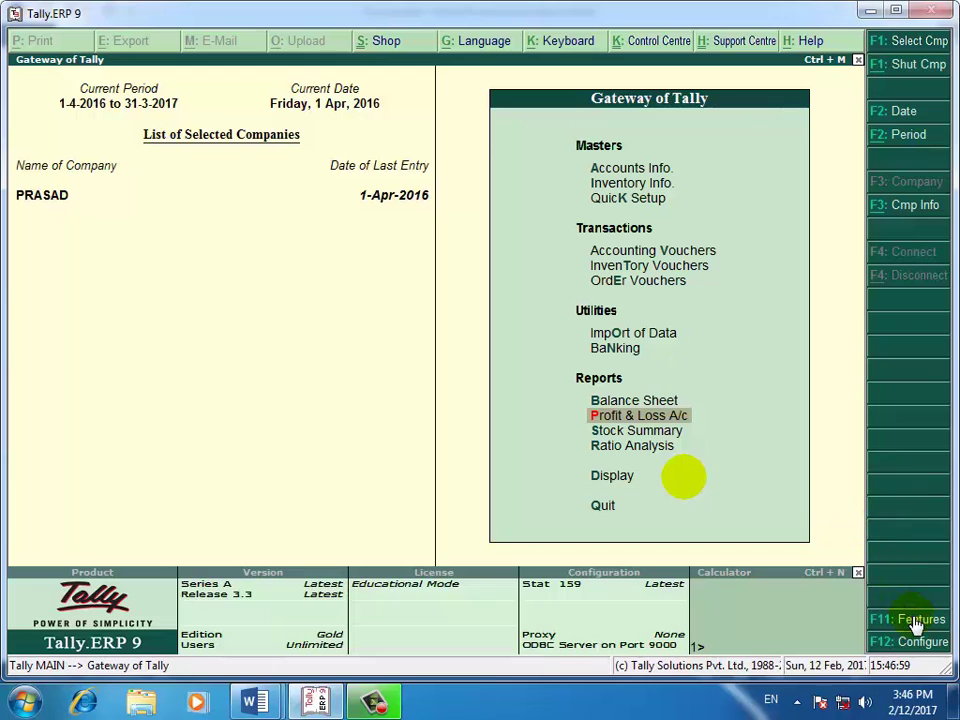
click(913, 622)
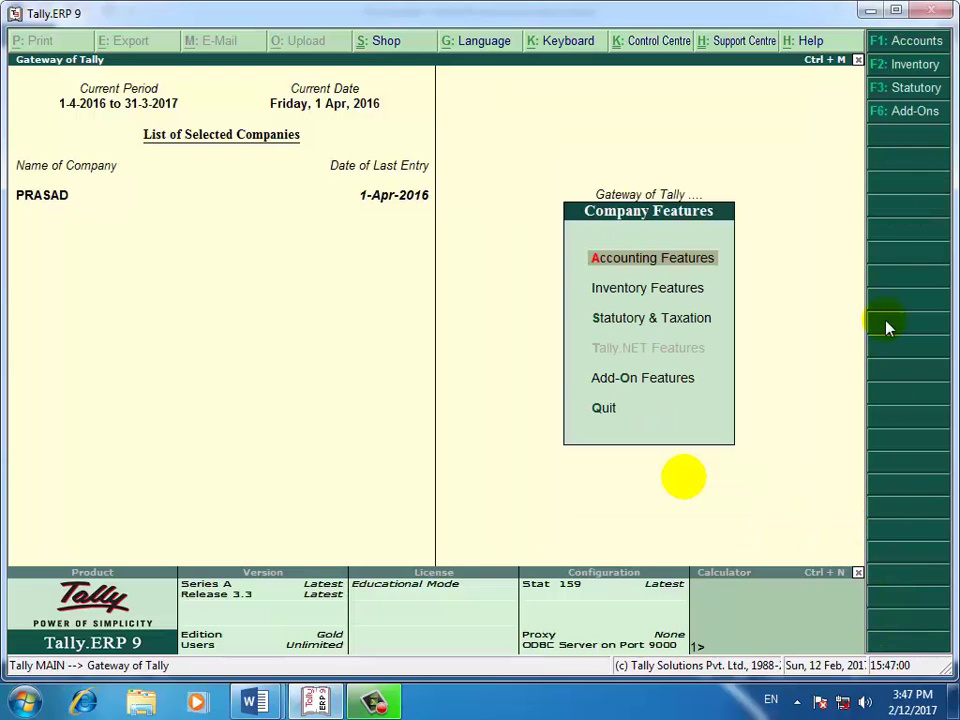
click(910, 66)
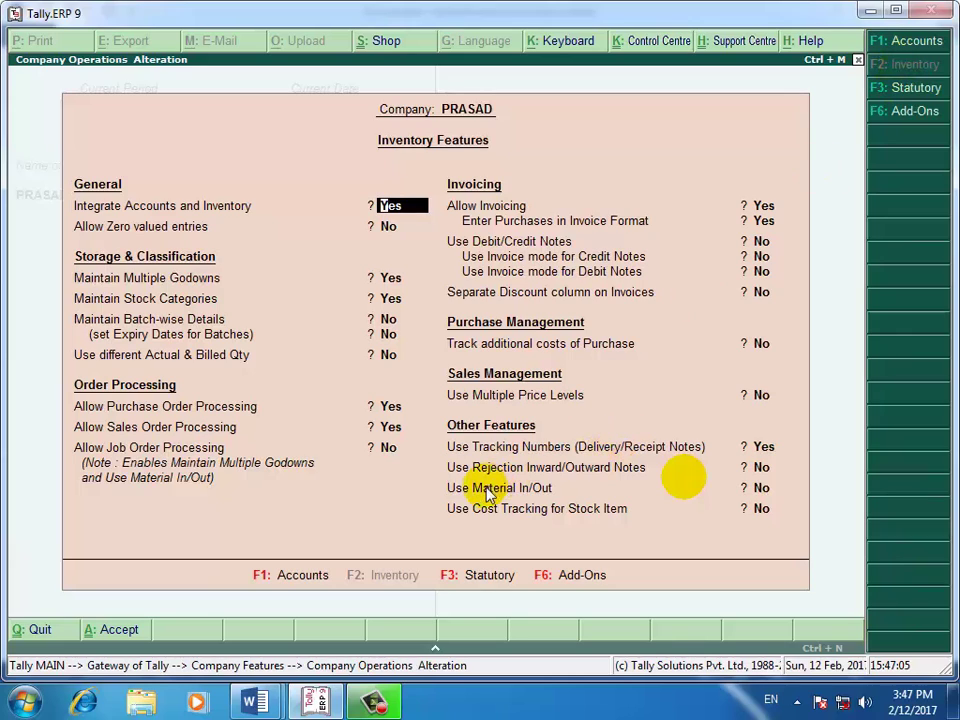
Set Use Rejection Inward/Outward Notes to Yes, save the inventory features and return to the Gateway of Tally.
key(Return)
key(Return)
key(Return)
key(Return)
key(Return)
key(Return)
key(Return)
key(Return)
key(Return)
key(Return)
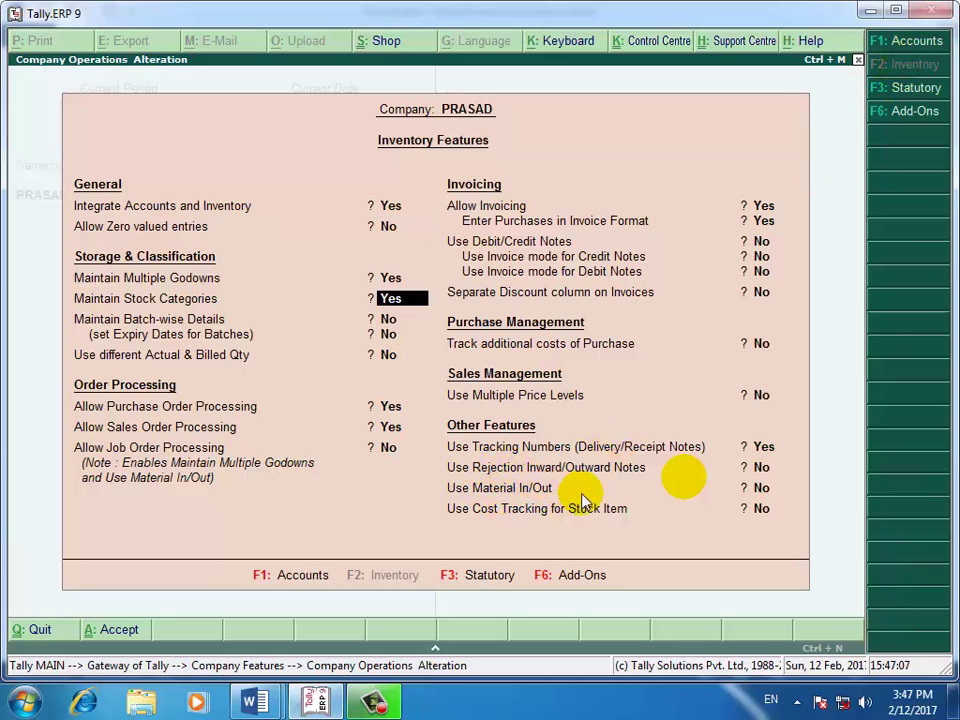
key(Return)
key(Return)
key(Return)
key(Return)
key(Return)
key(Return)
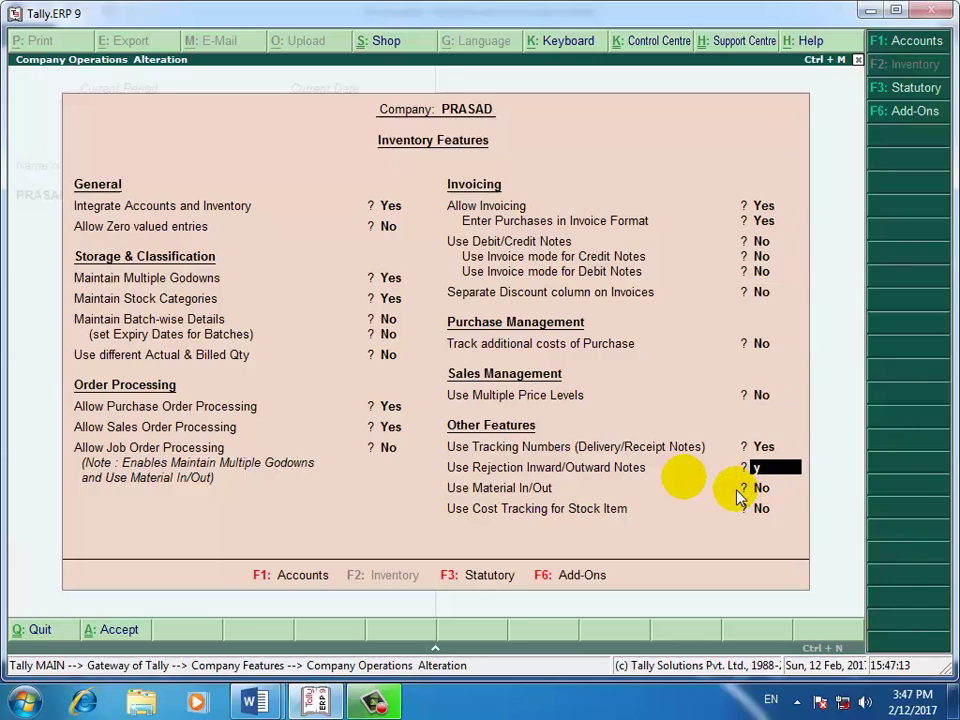
key(Return)
key(Return)
key(Return)
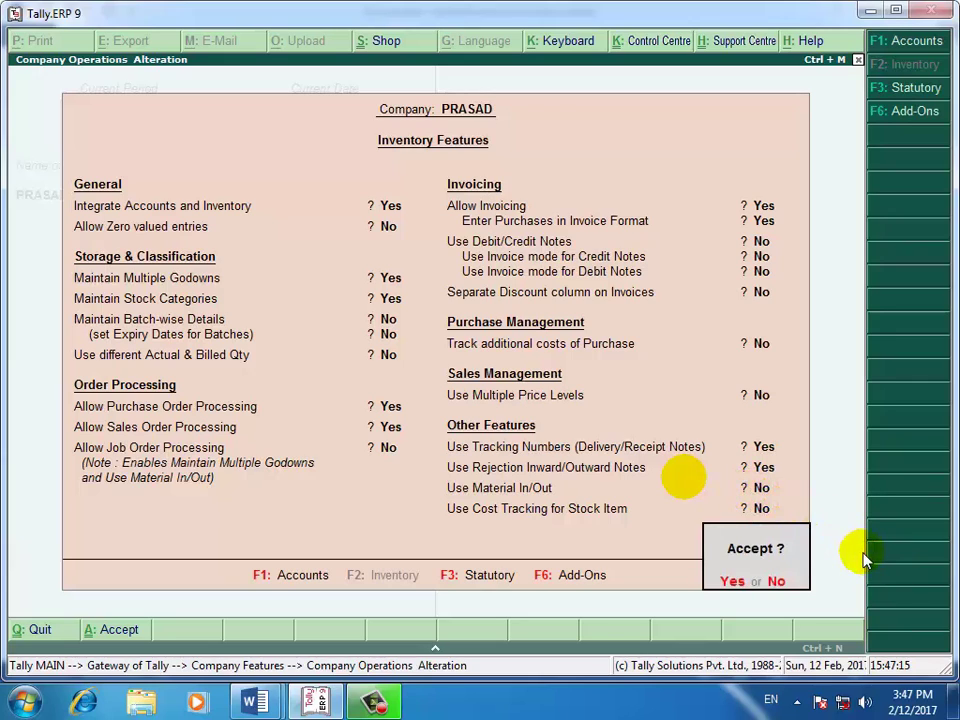
key(Return)
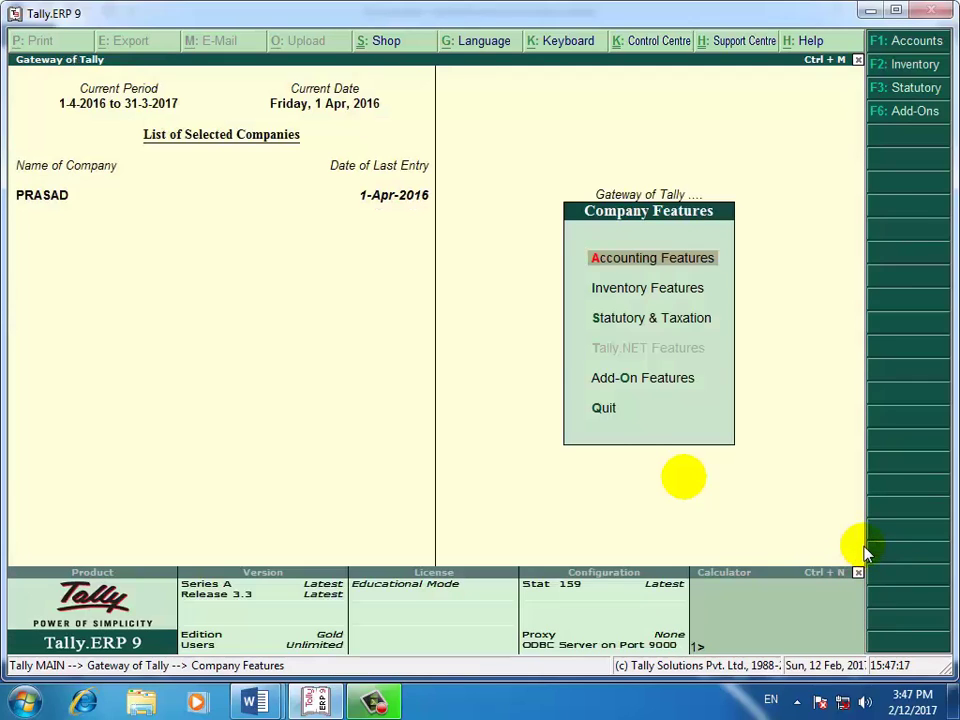
key(Escape)
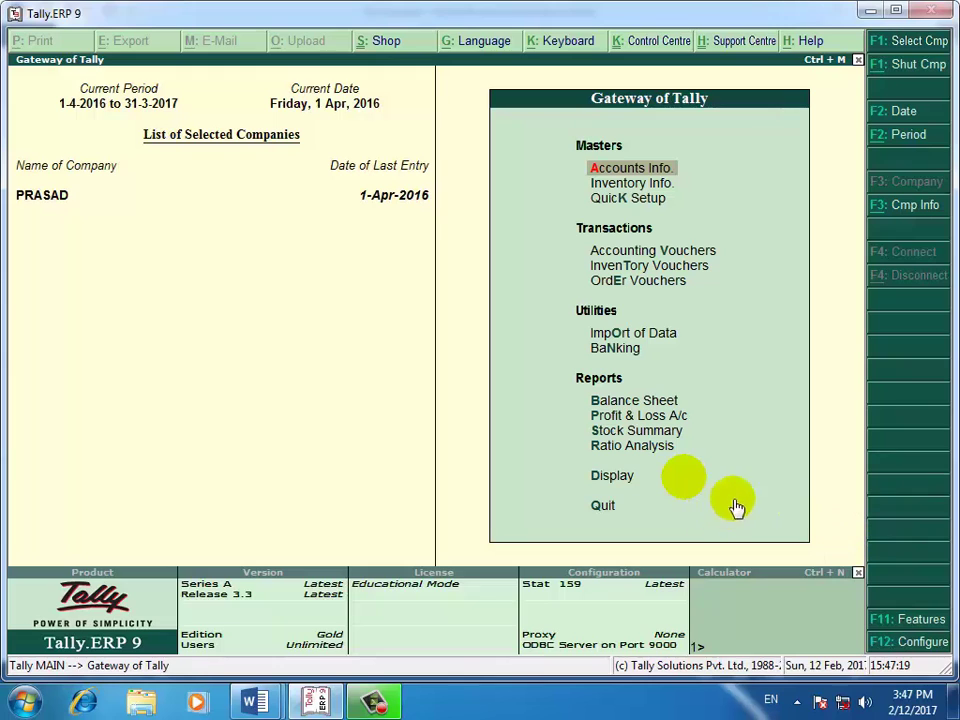
Switch to the ADVANCED TALLY notes in Word and reread the Rejection Out example.
key(alt+Tab)
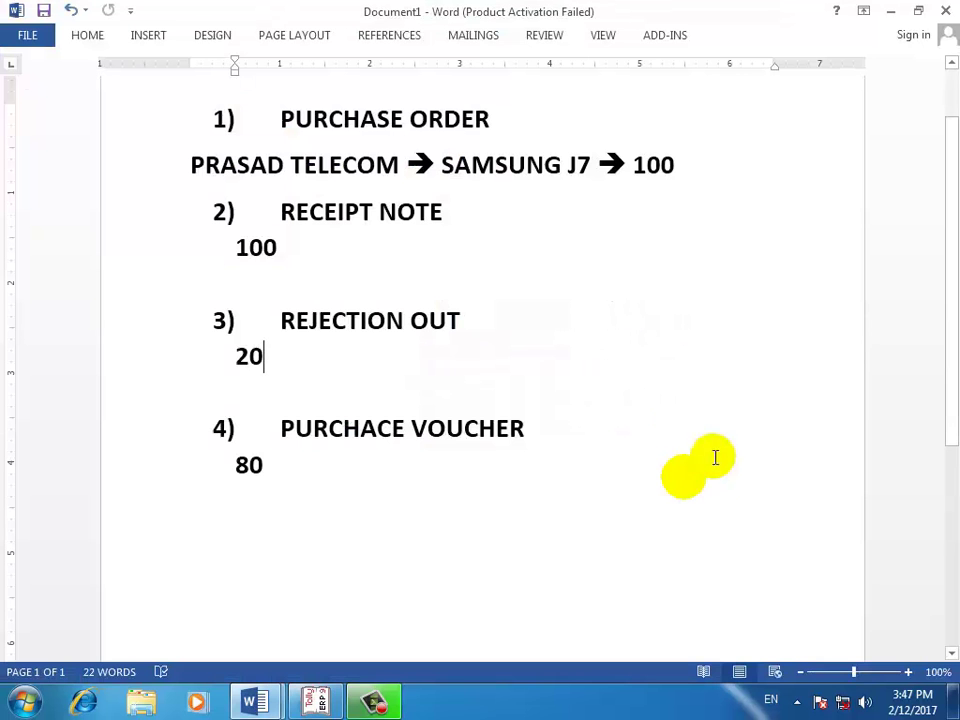
key(alt+Tab)
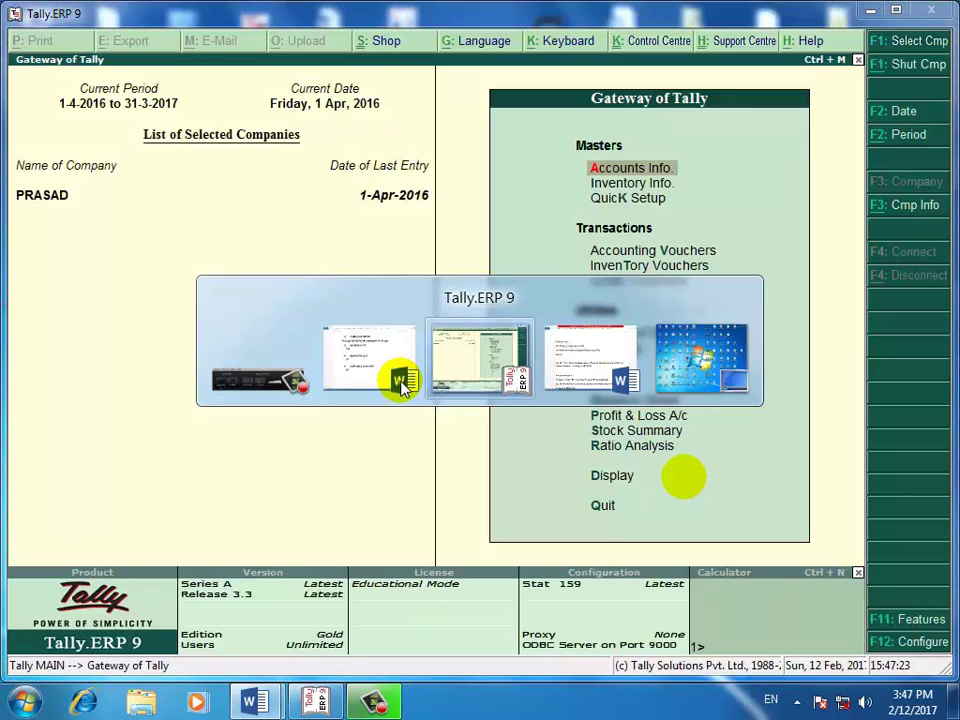
key(alt+Tab)
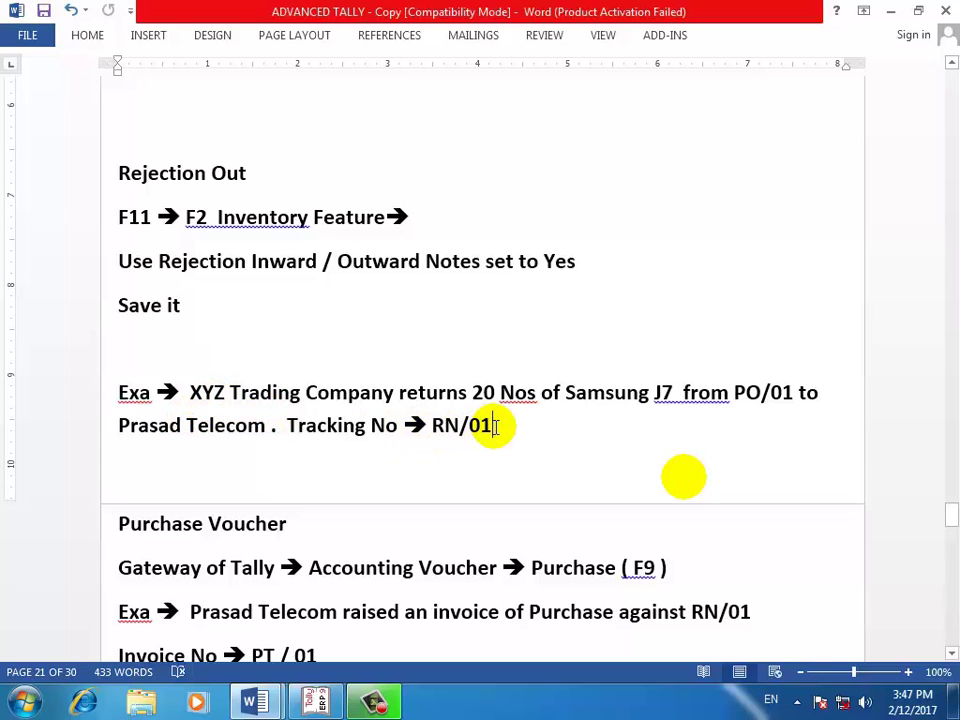
Switch back to Tally.ERP 9 and start a Rejections Out inventory voucher.
key(alt+Tab)
key(Down)
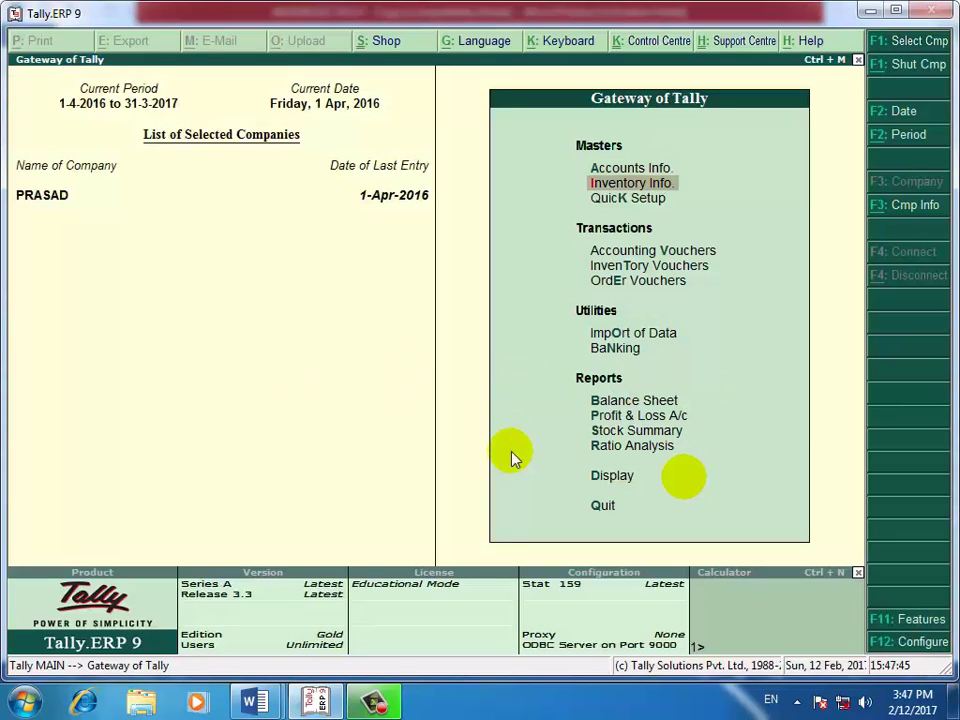
key(Down)
key(Down)
key(Down)
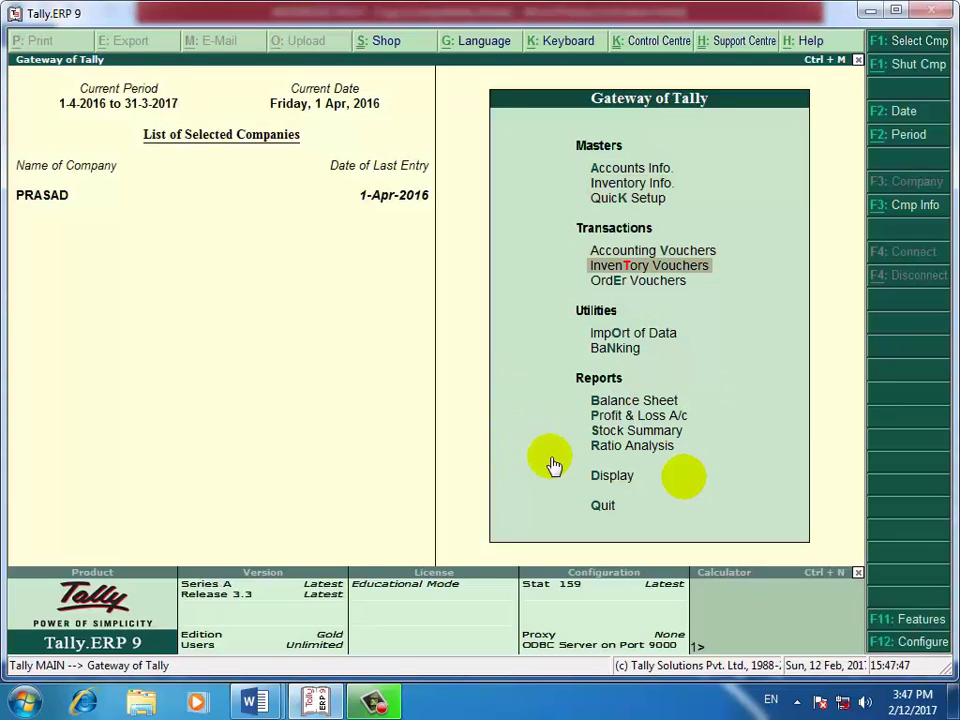
key(Return)
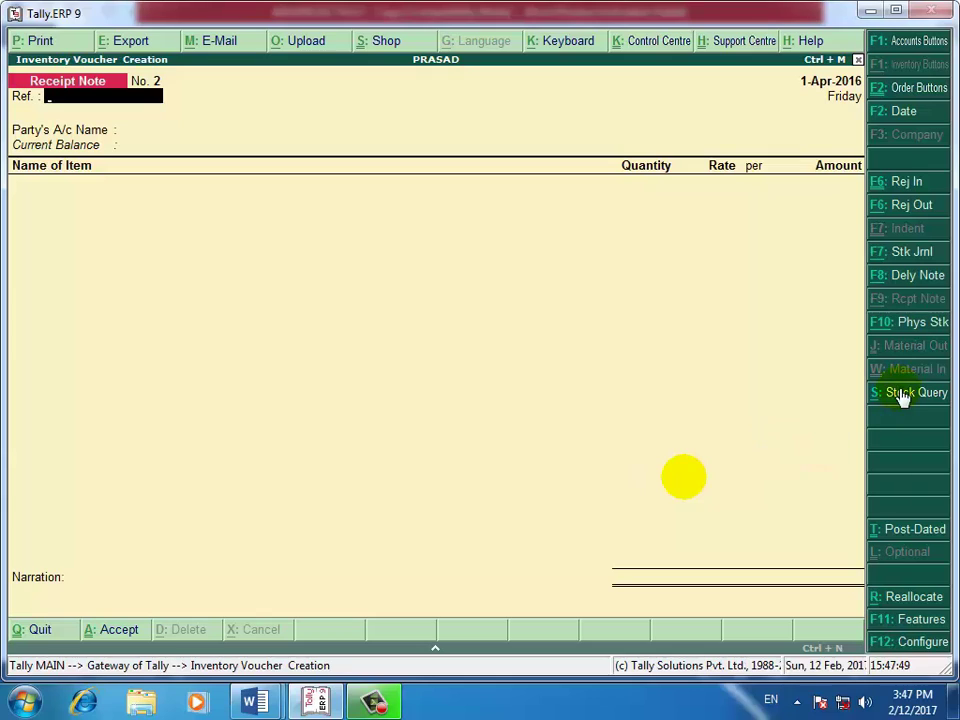
click(909, 210)
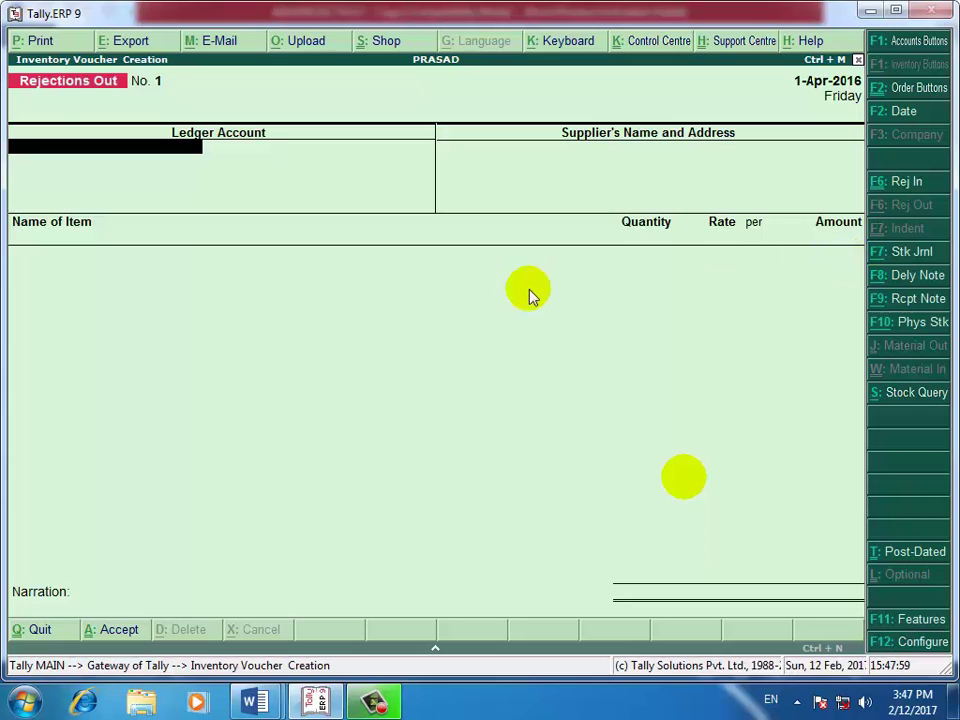
Choose Prasad Telecom as the ledger account and accept it as the supplier, checking the example in the notes.
text(P)
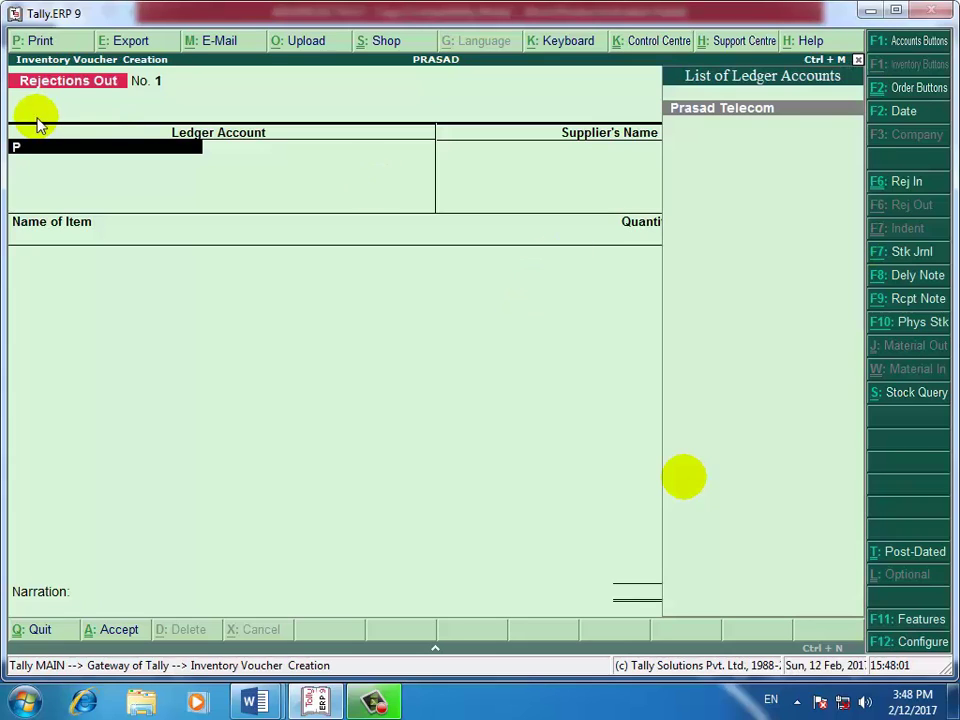
key(Return)
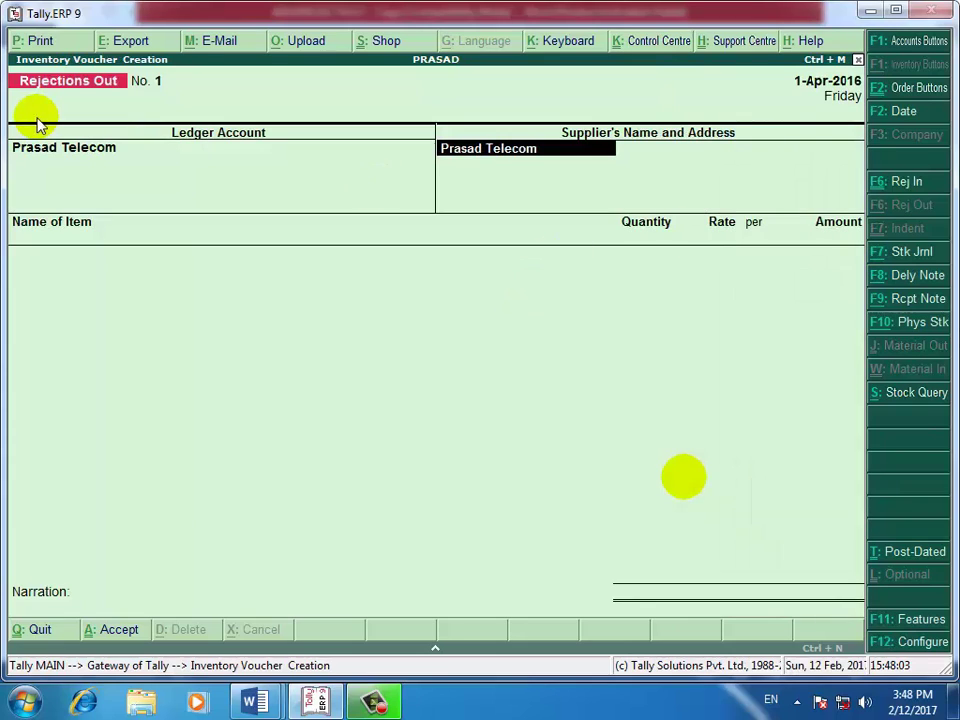
key(alt+Tab)
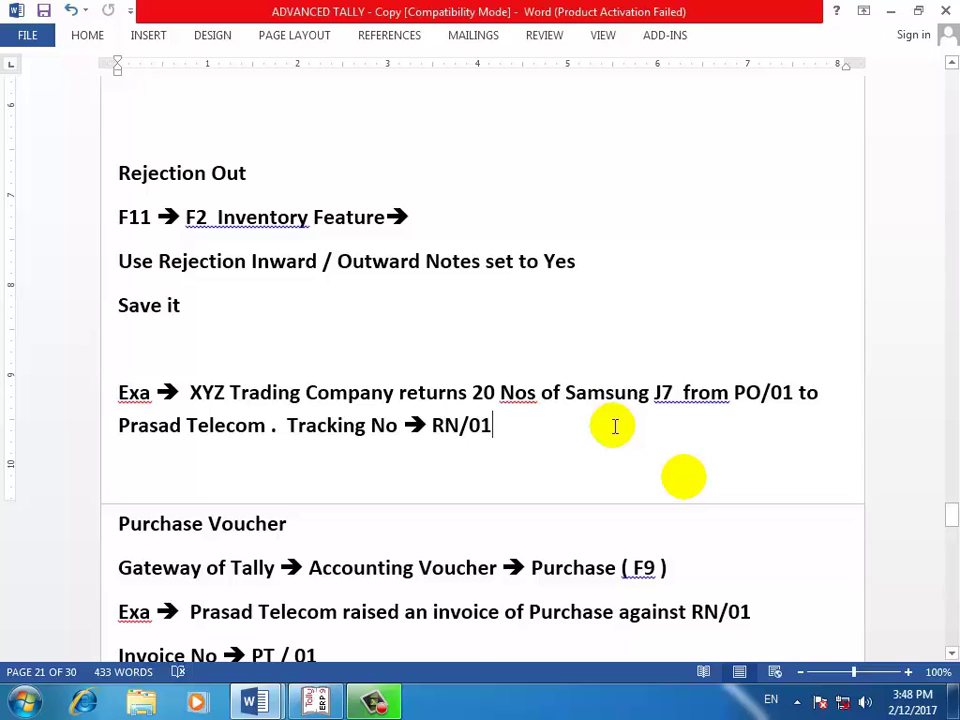
key(alt+Tab)
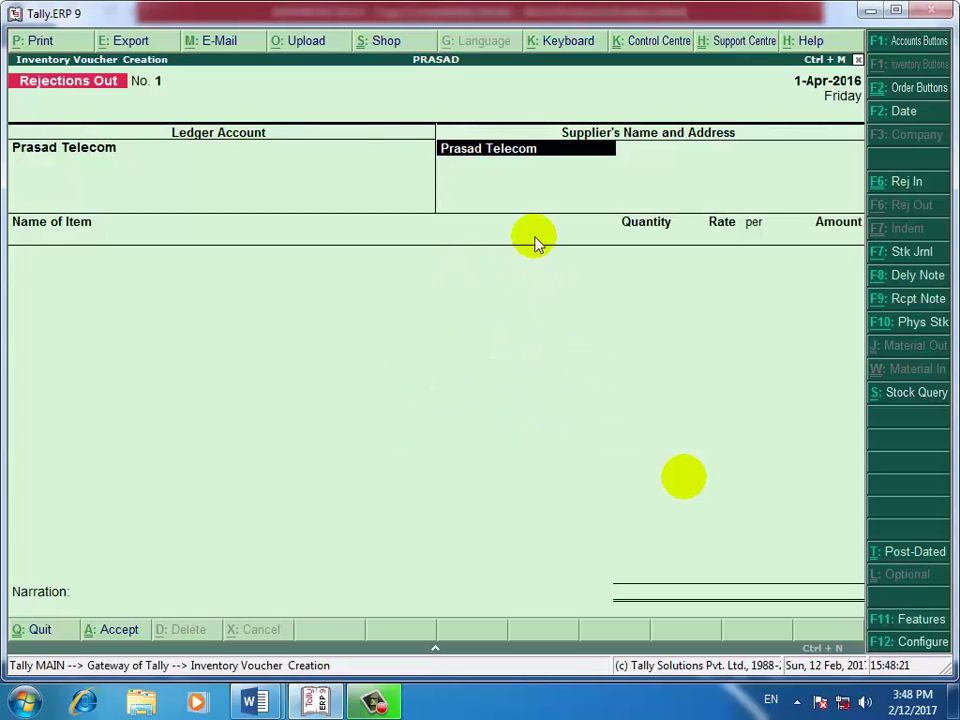
key(Return)
key(Return)
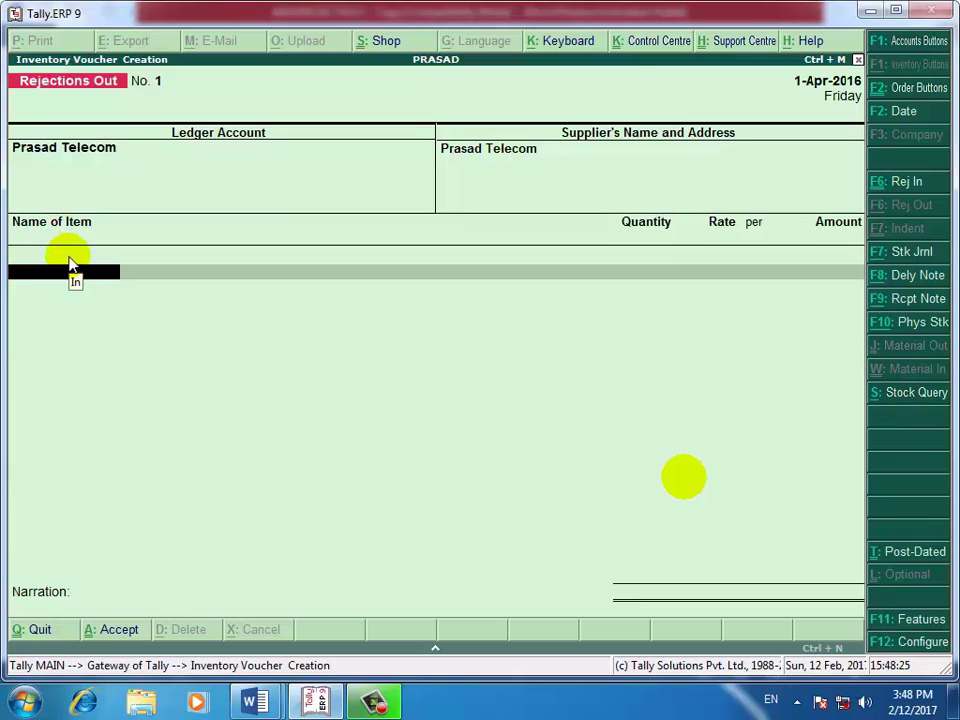
Add Samsung J7 against tracking number RN/01 from Office Godown, with a quantity of 20 Nos at 15,000.00 each.
text(S)
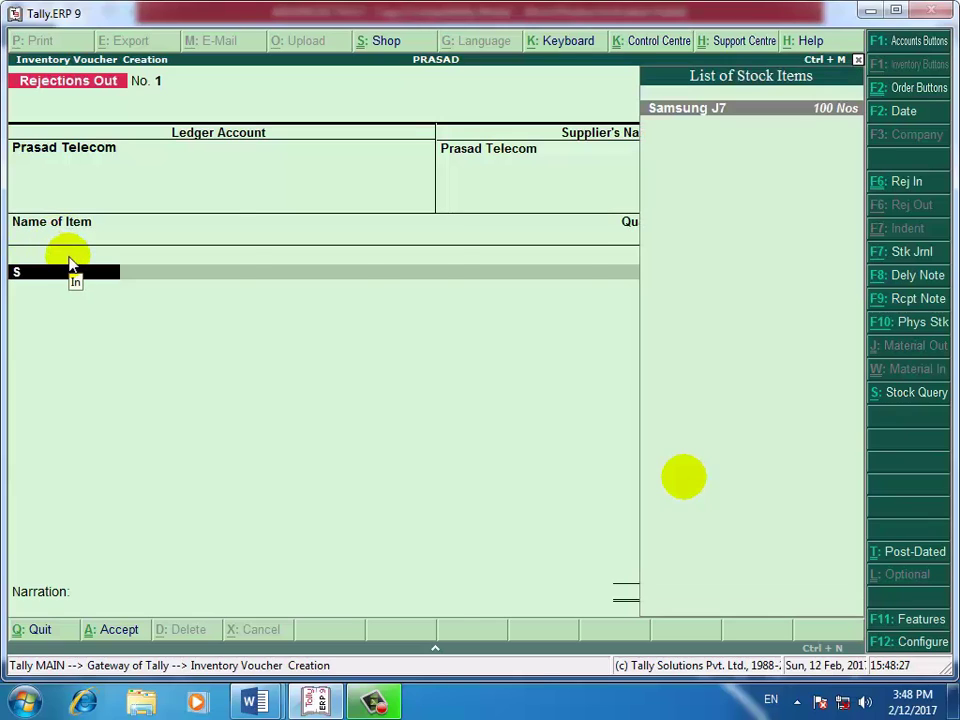
key(Return)
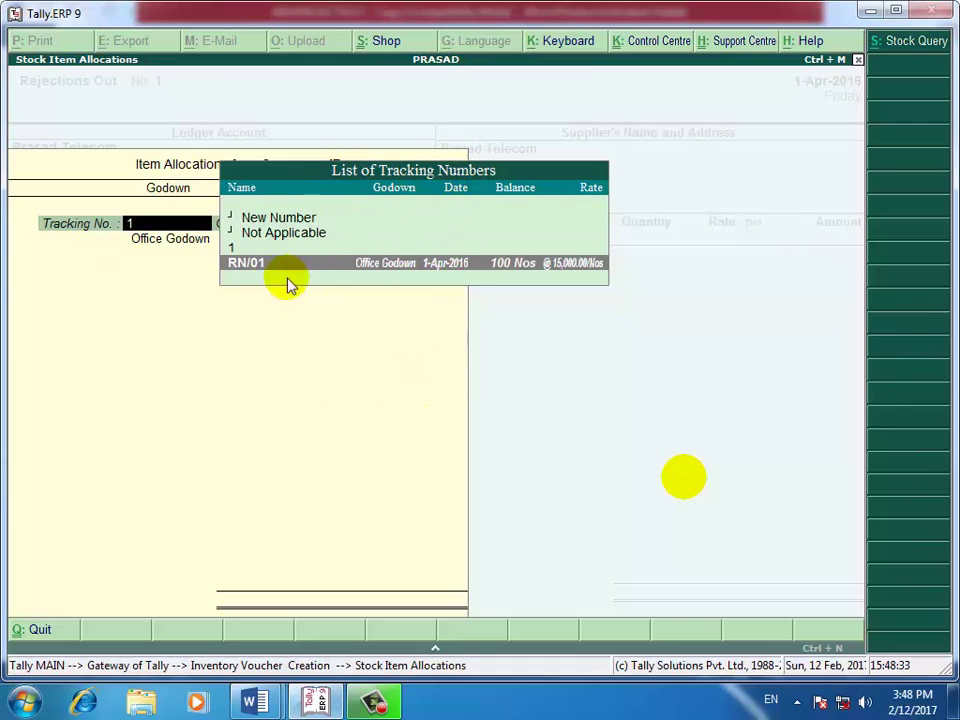
click(350, 277)
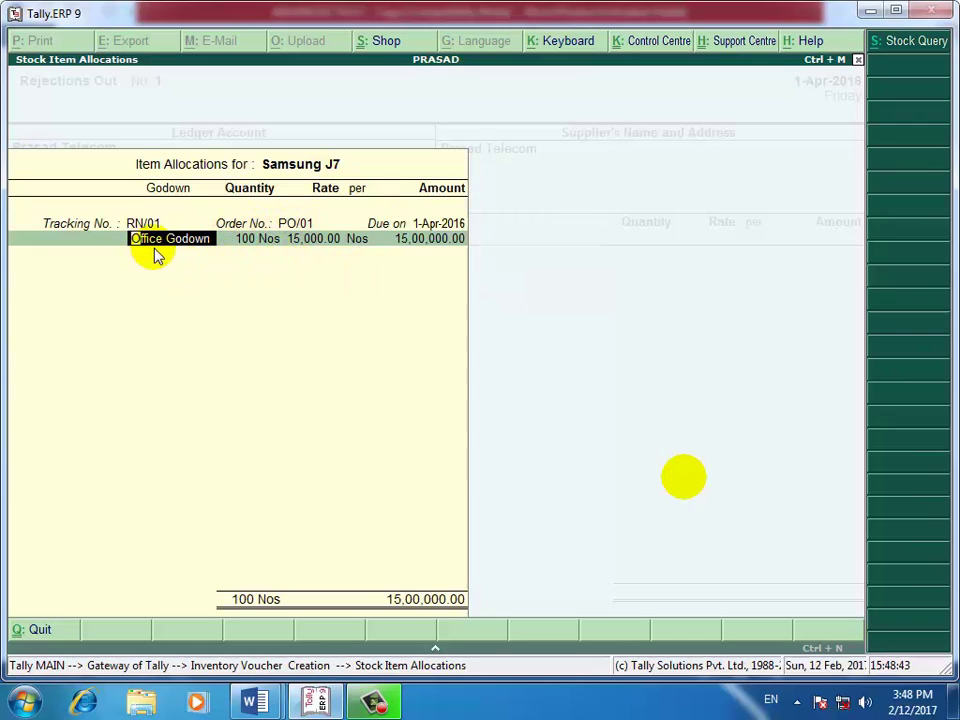
key(Return)
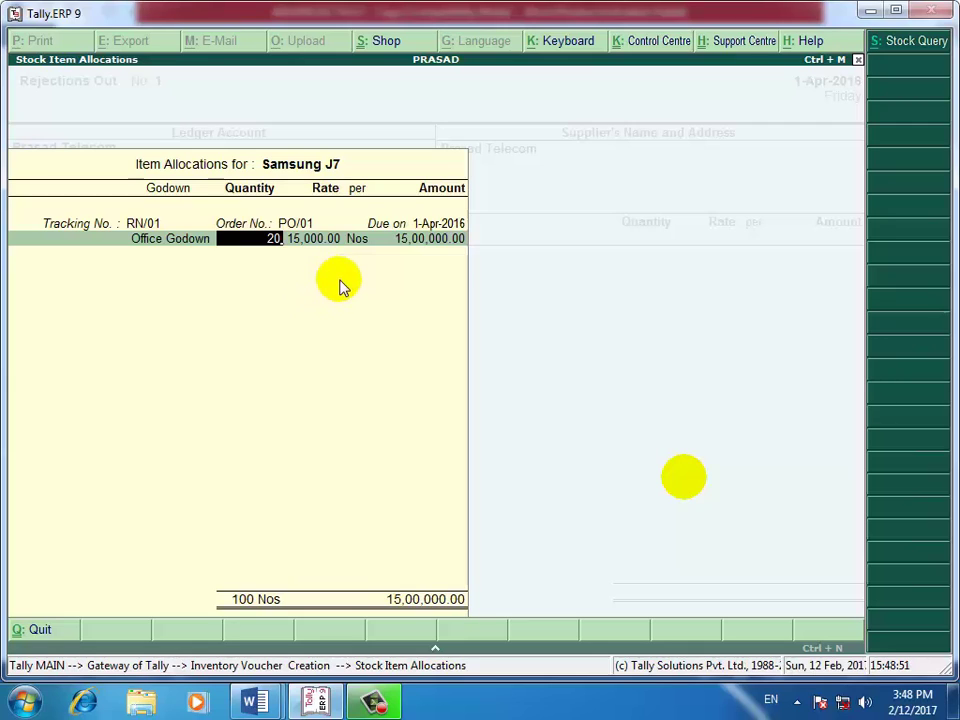
key(Return)
key(Return)
key(Return)
key(Return)
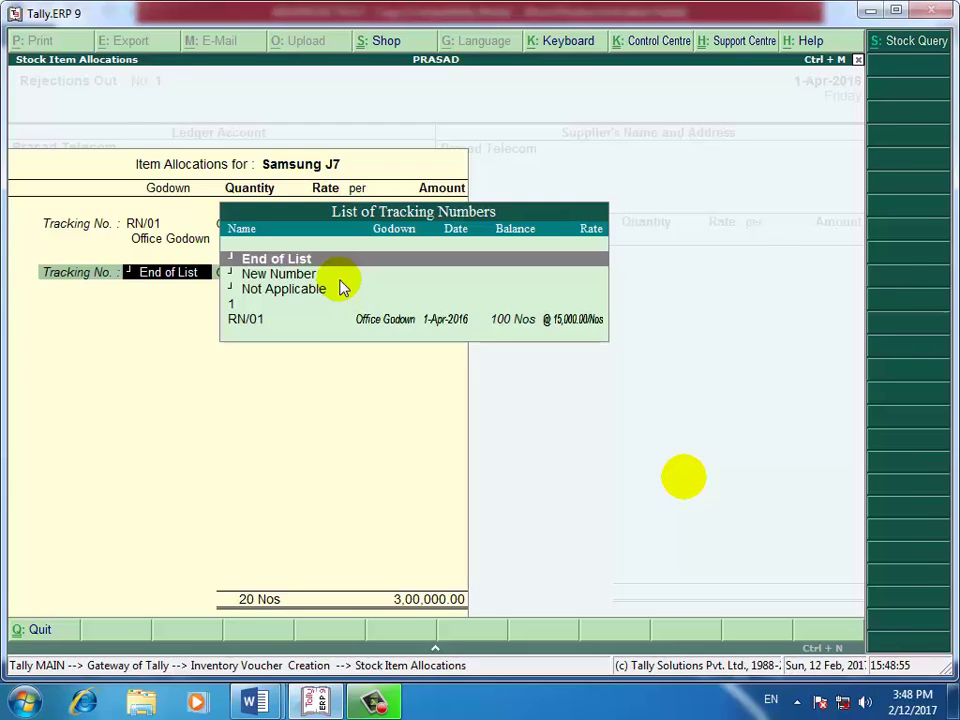
End the item allocations, save the Rejections Out voucher and return to the Gateway of Tally.
key(Return)
key(Return)
key(Return)
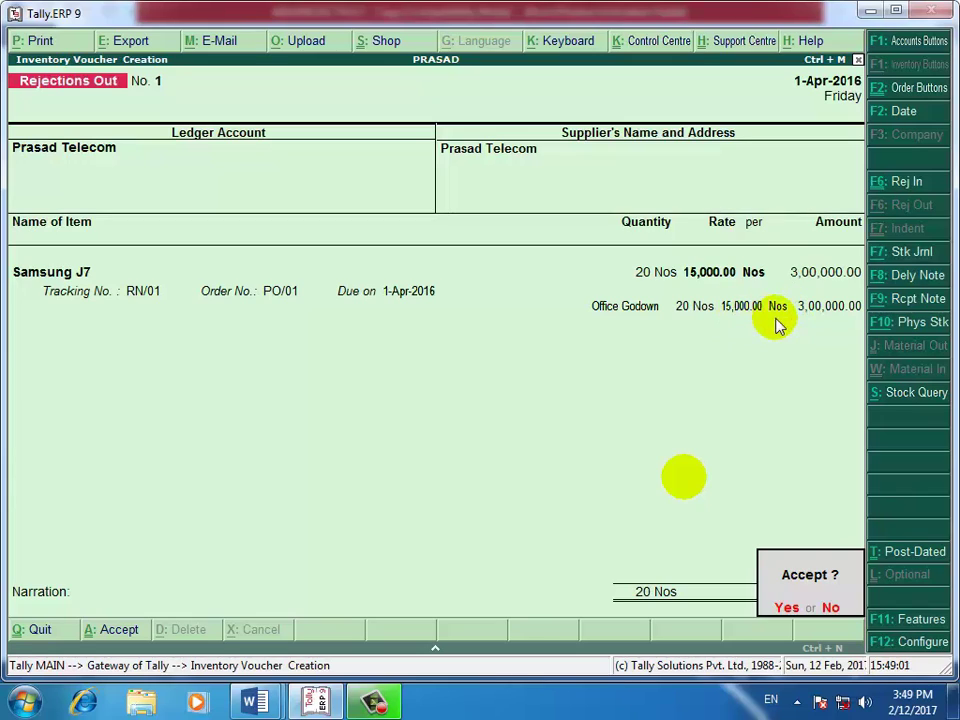
key(Return)
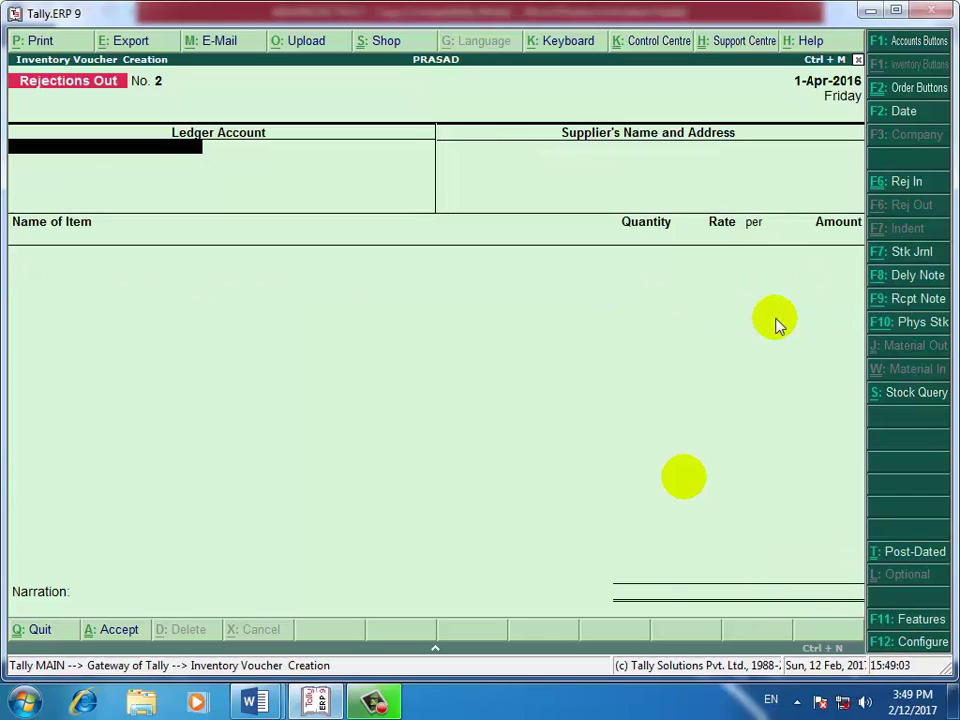
key(Escape)
key(Return)
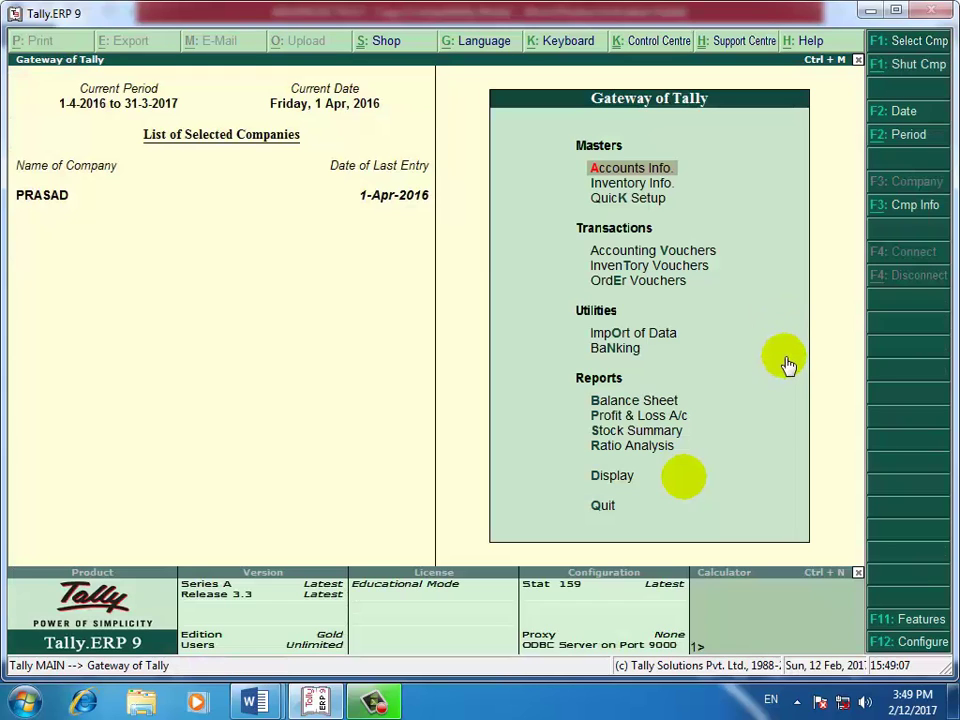
Examine the closing quantity and value of Samsung J7 in the detailed Stock Summary, then close the report.
key(Down)
key(Down)
key(Down)
key(Down)
key(Down)
key(Down)
key(Down)
key(Down)
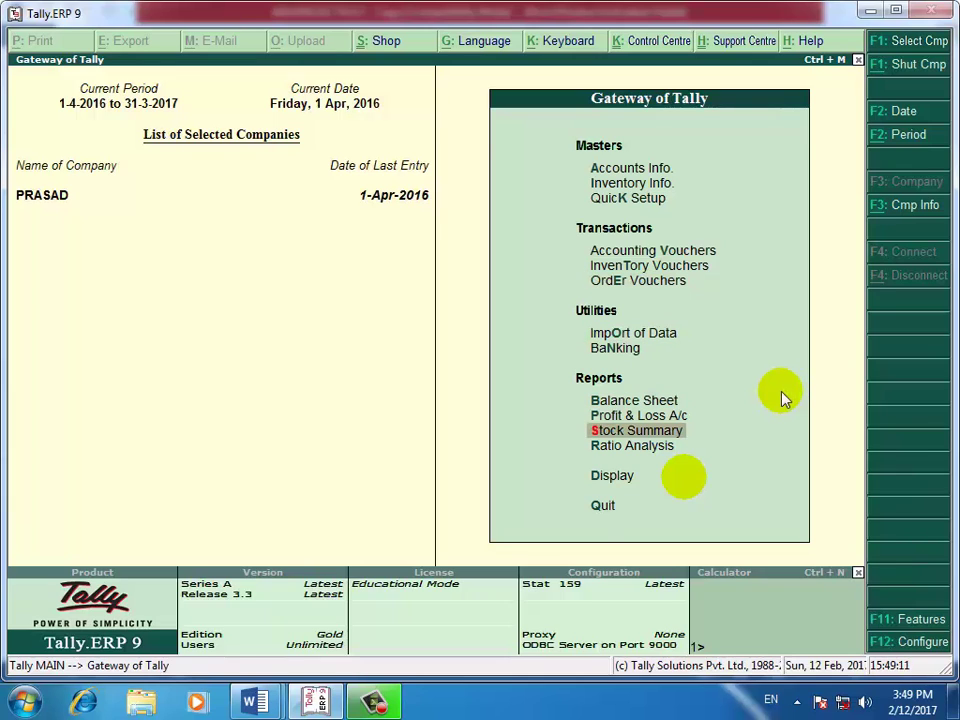
key(Return)
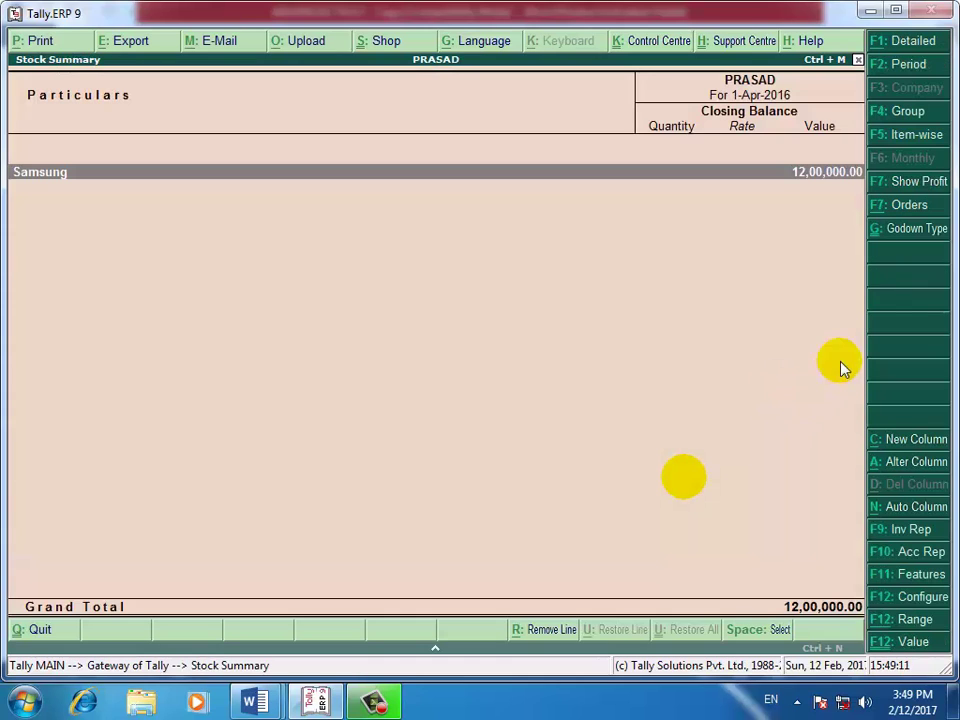
click(900, 42)
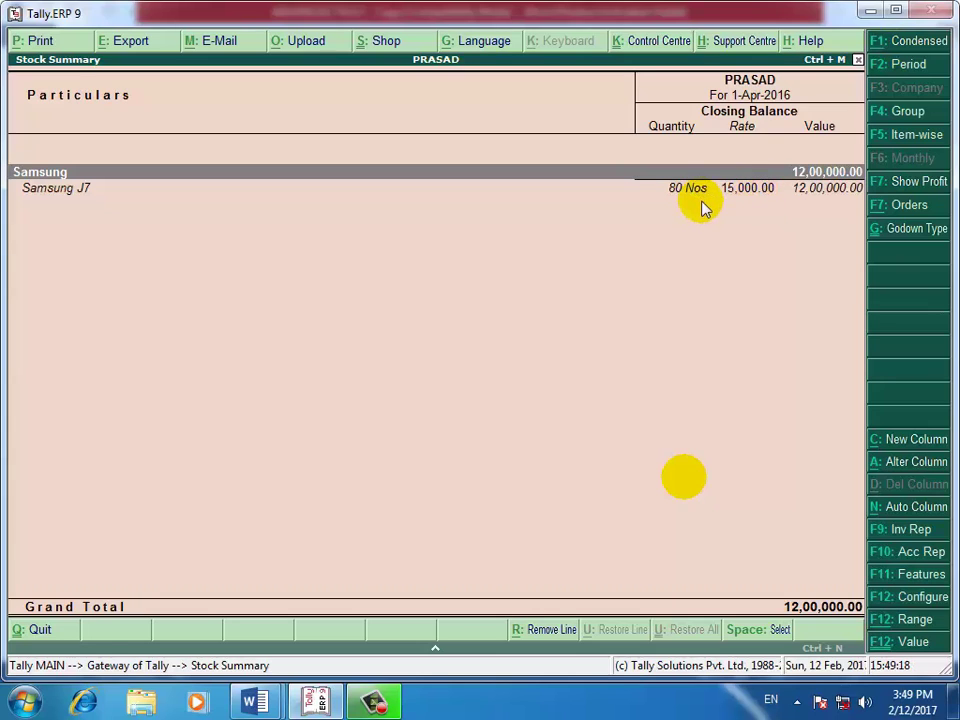
key(Escape)
Examine the purchase accounts and closing stock in the detailed Profit & Loss A/c, and close it.
key(Up)
key(Up)
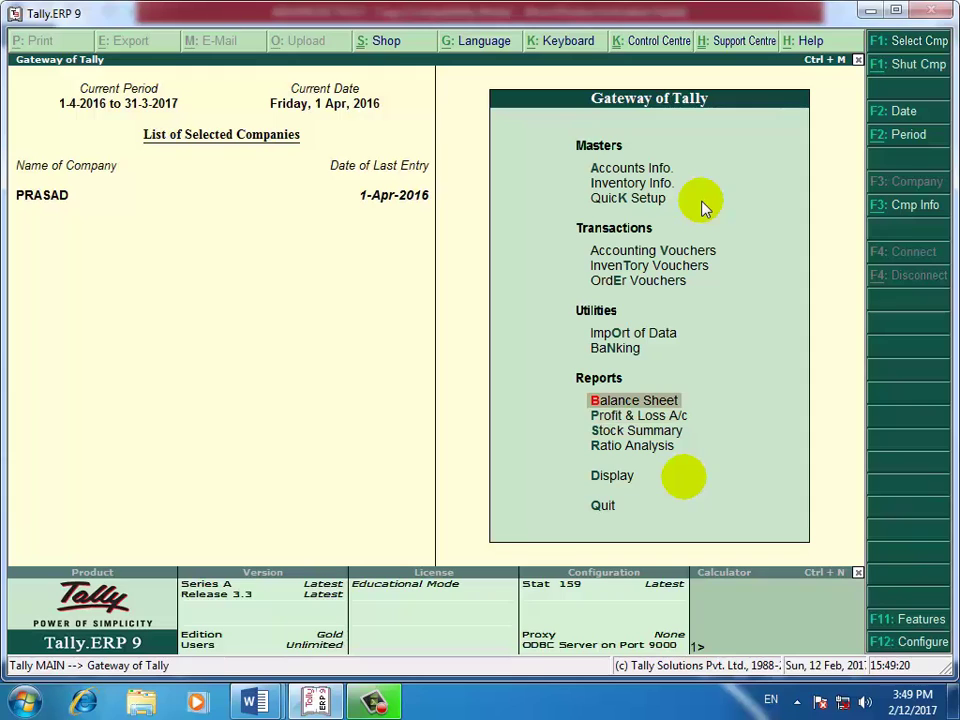
key(Down)
key(Return)
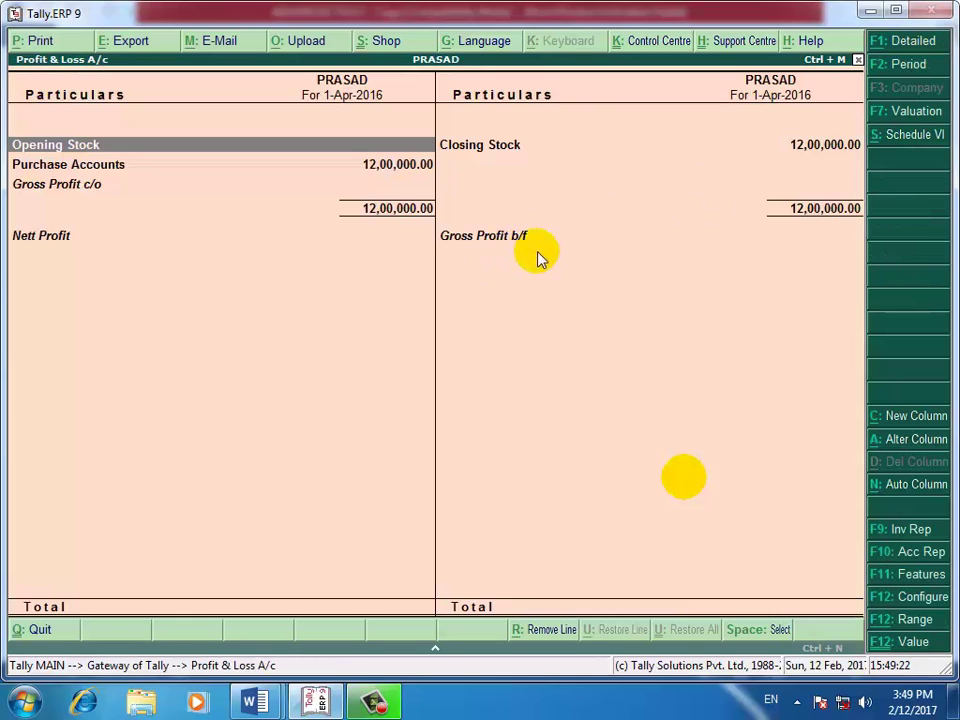
click(906, 41)
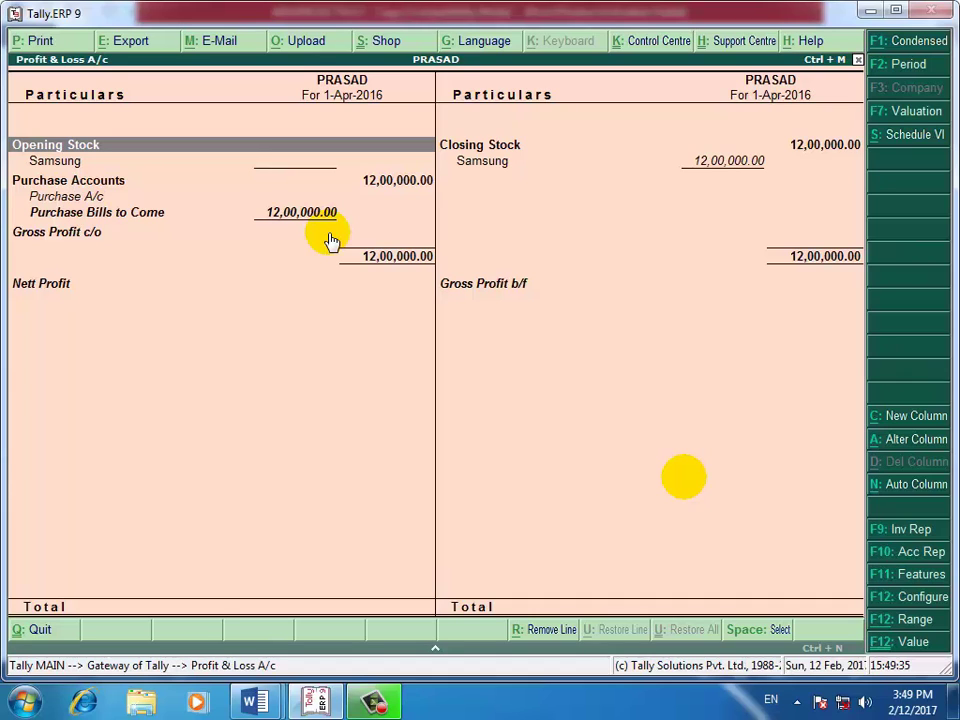
key(Escape)
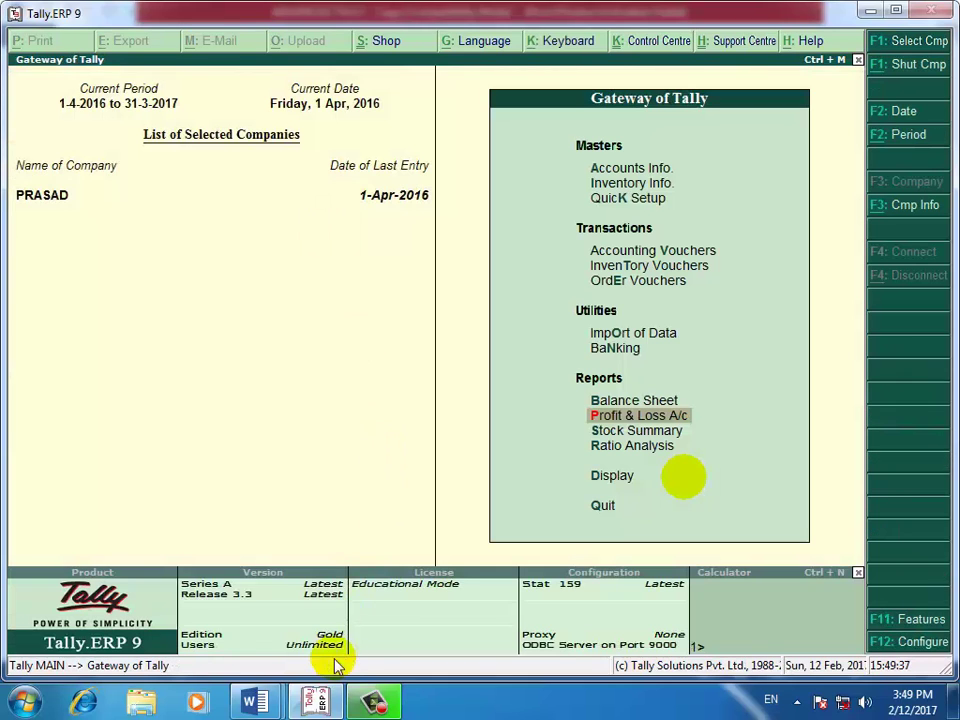
Switch to Document1 in Word and review the Rejection Out and Purchase Voucher quantities in the transaction outline.
mouse_move(243, 708)
click(300, 626)
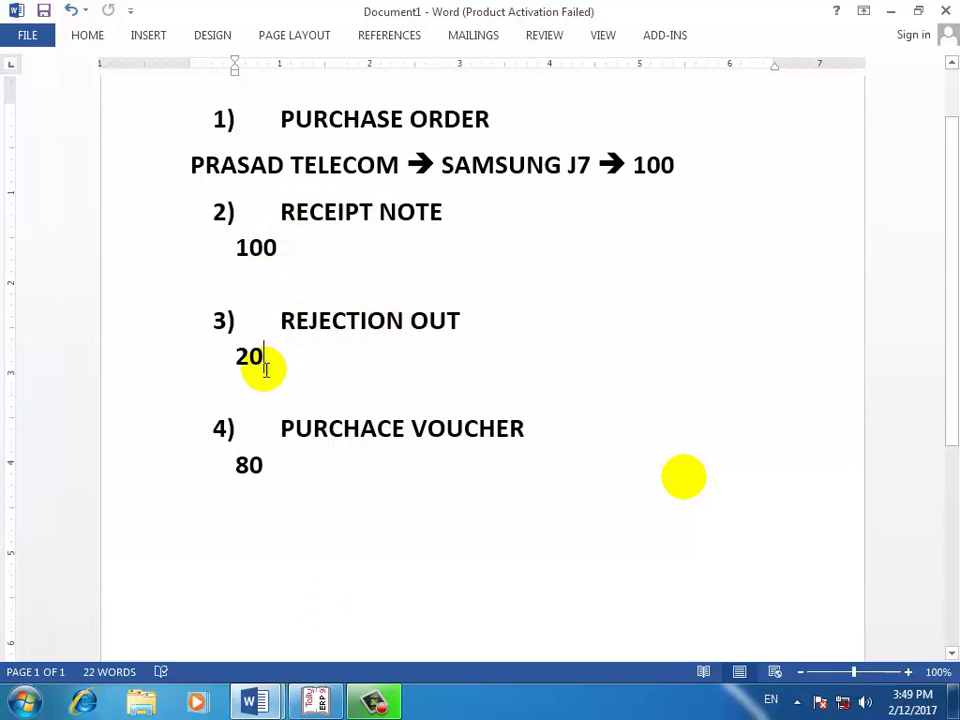
drag(271, 366, 210, 332)
click(210, 332)
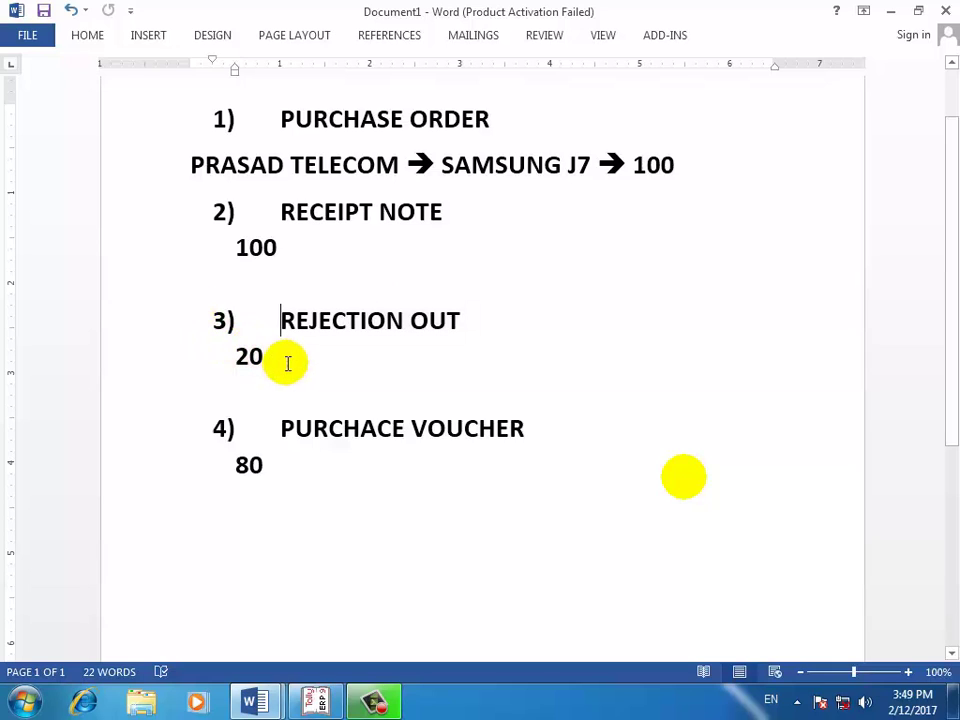
click(290, 362)
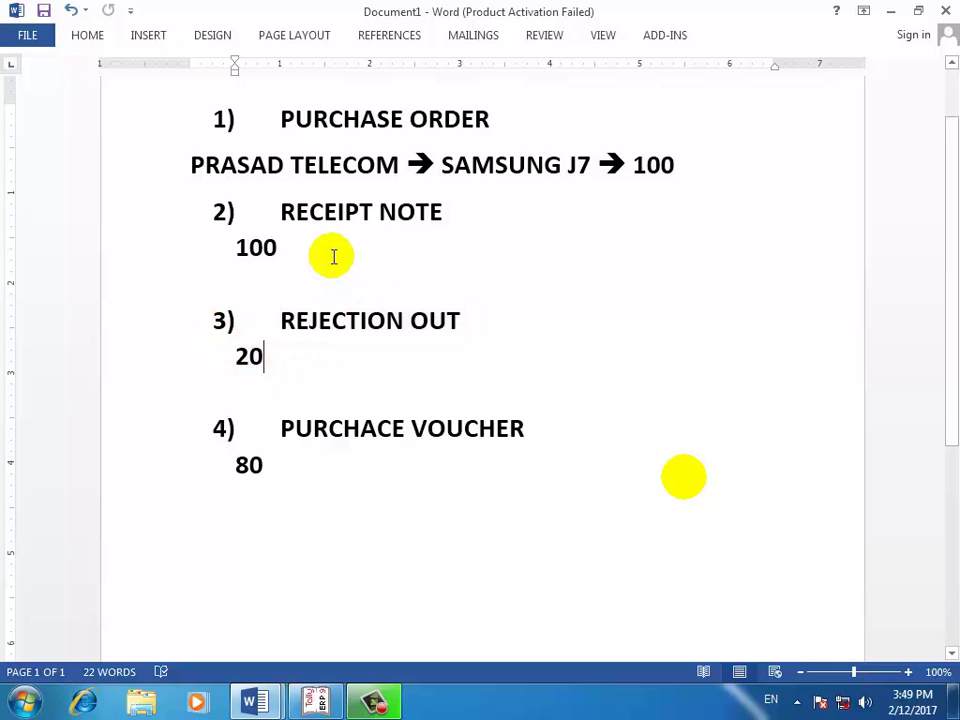
drag(274, 465, 240, 435)
click(240, 435)
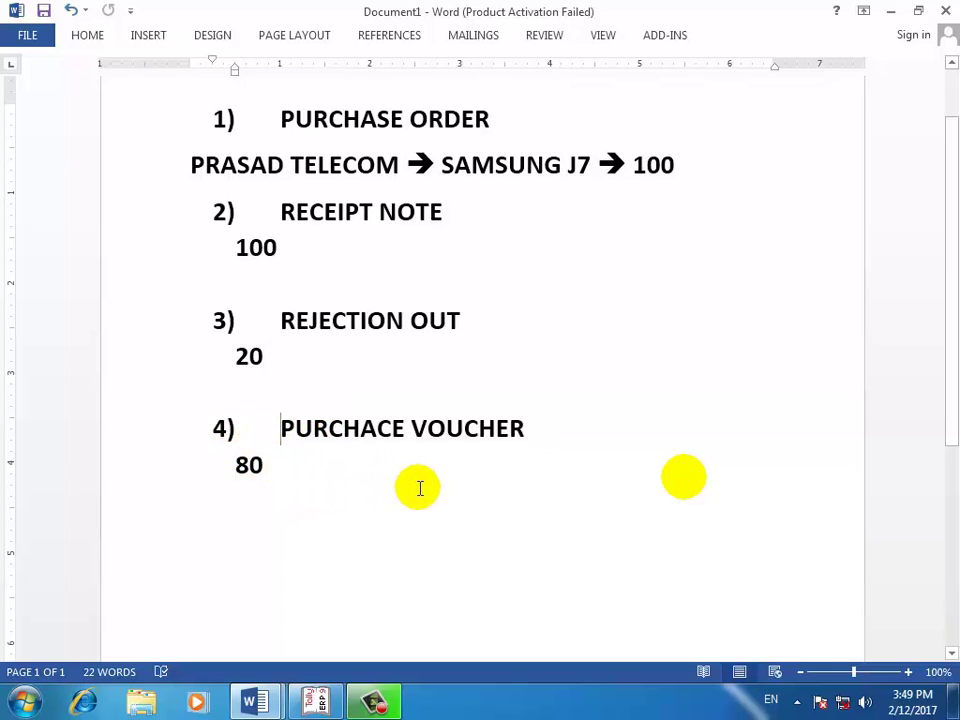
drag(251, 418, 411, 477)
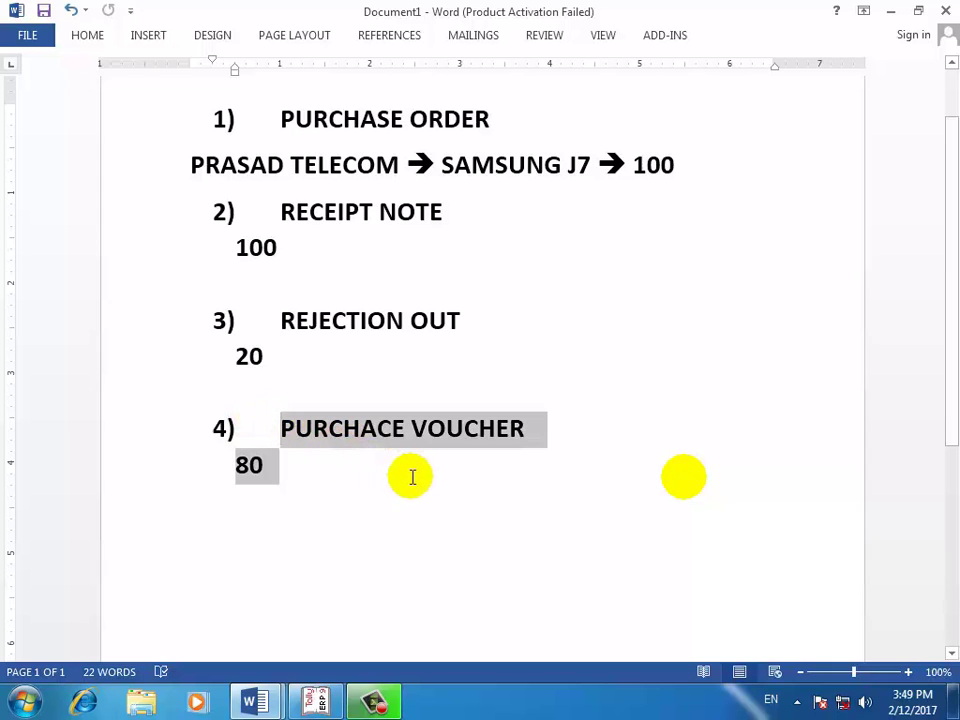
click(294, 465)
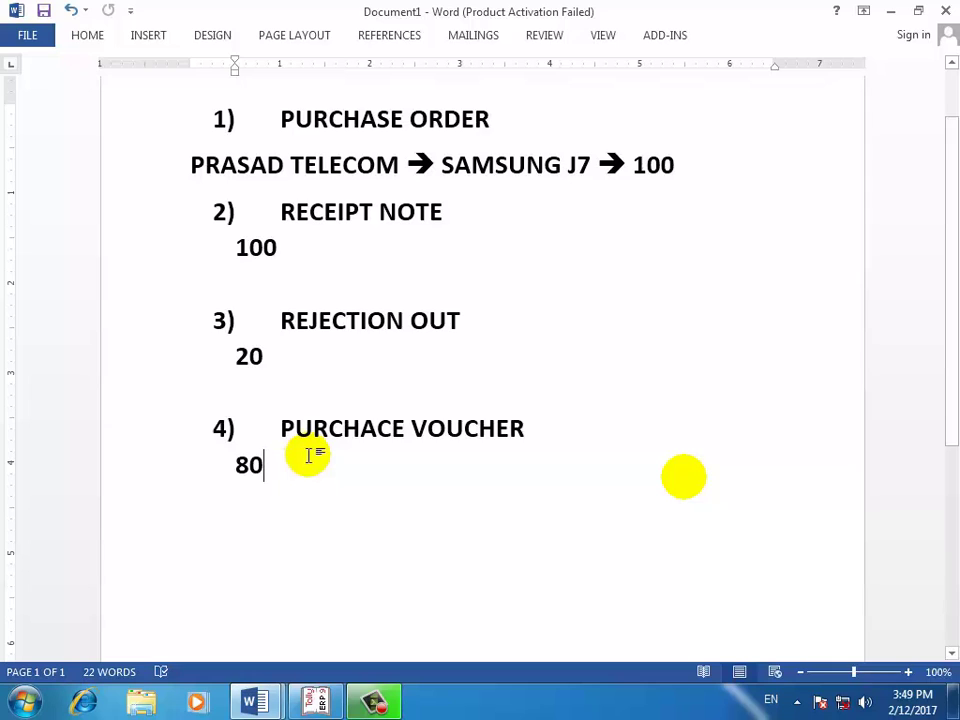
Switch to the ADVANCED TALLY notes in Word and read the Purchase Voucher section.
key(alt+Tab)
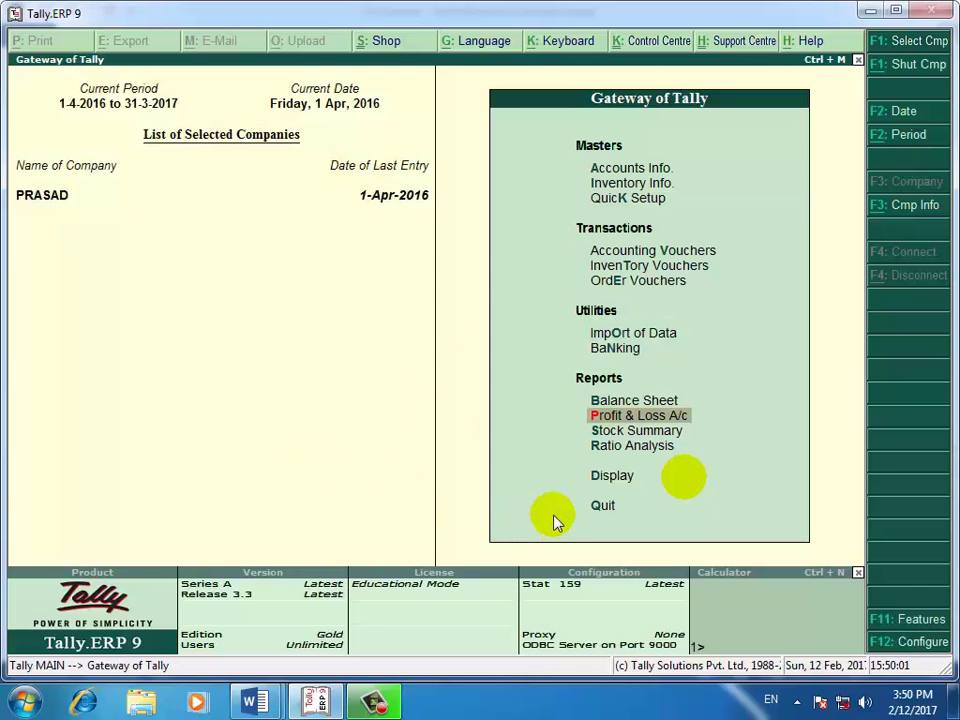
key(alt+Tab)
key(alt+Tab)
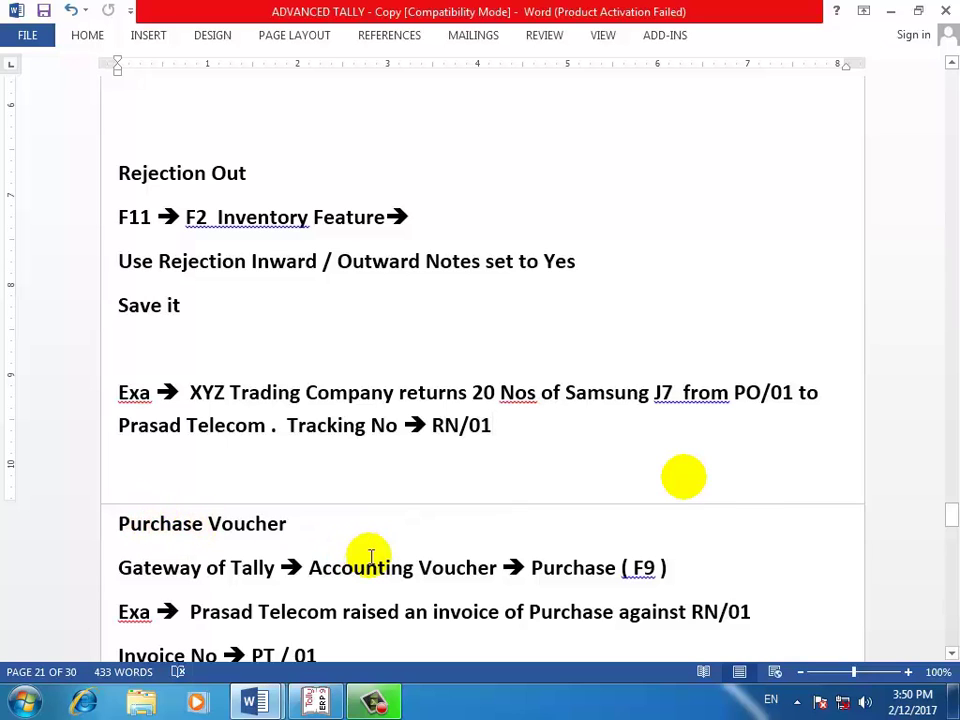
key(Down)
key(Down)
key(Down)
key(Down)
key(Down)
key(Down)
key(Down)
key(Down)
key(Down)
key(Down)
key(Down)
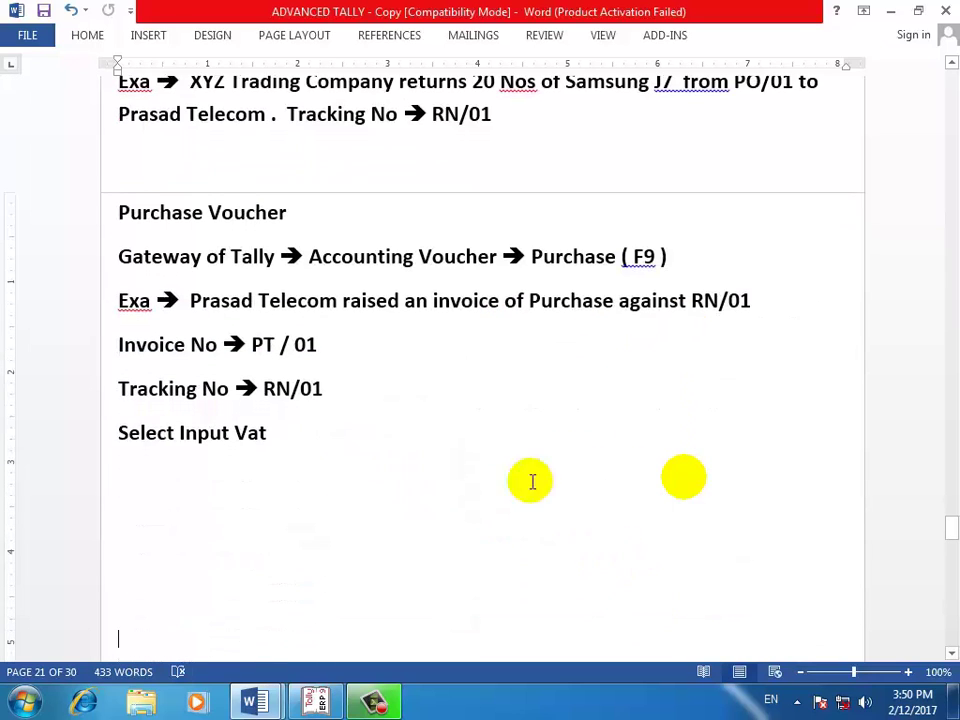
key(Up)
key(Up)
key(Up)
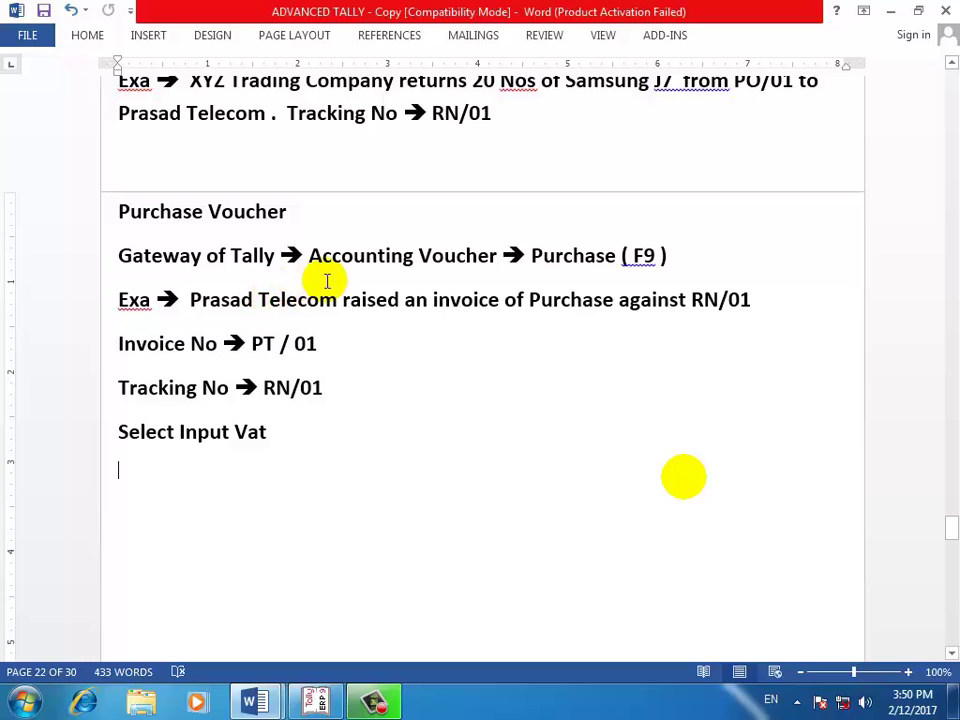
key(End)
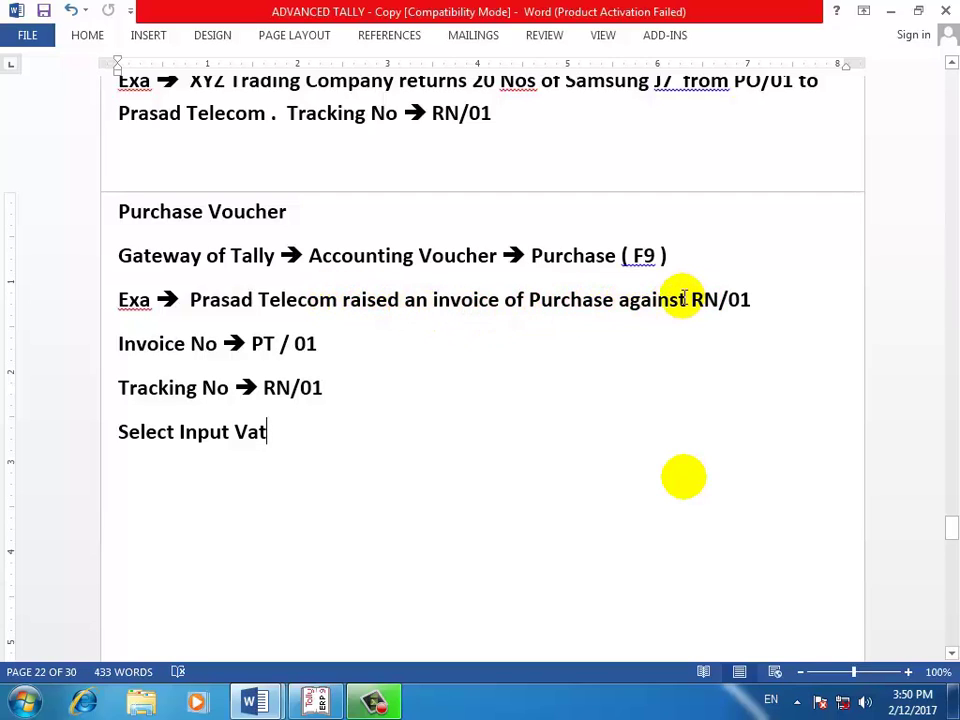
Check the receipt note reference and the invoice number in the Purchase Voucher example.
drag(684, 299, 729, 298)
key(End)
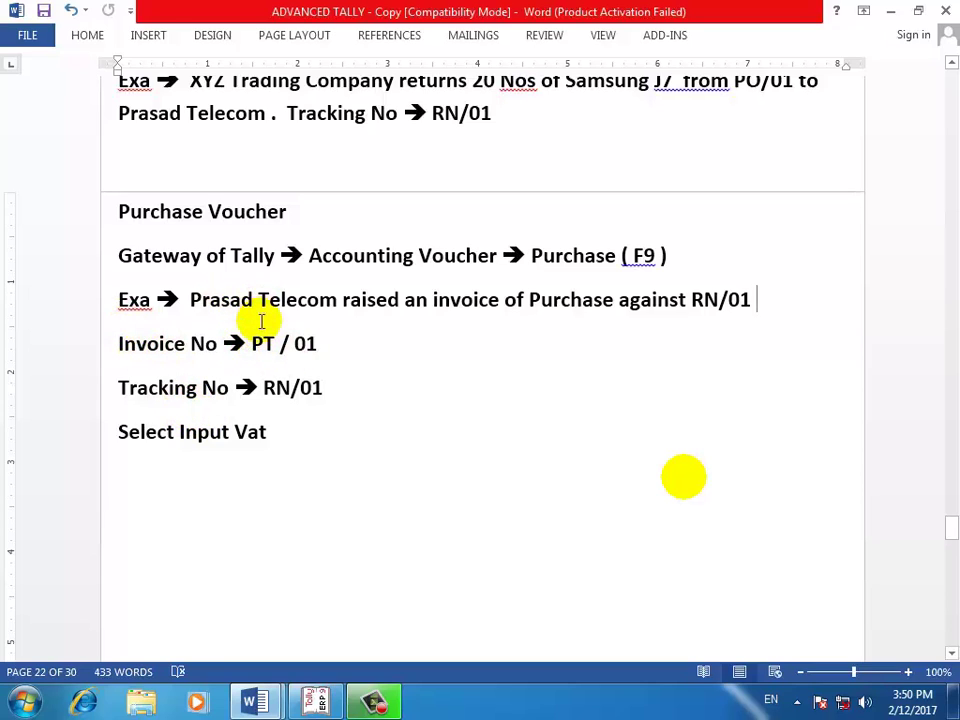
drag(249, 343, 306, 343)
click(340, 351)
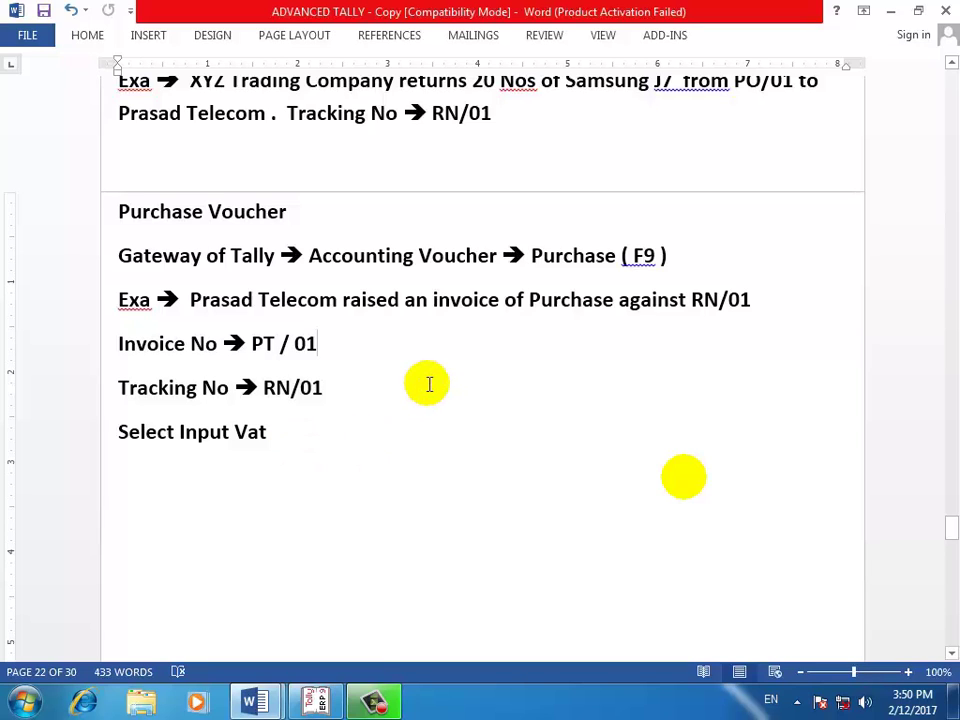
Switch back to Tally.ERP 9 and start a Purchase accounting voucher.
key(alt+Tab)
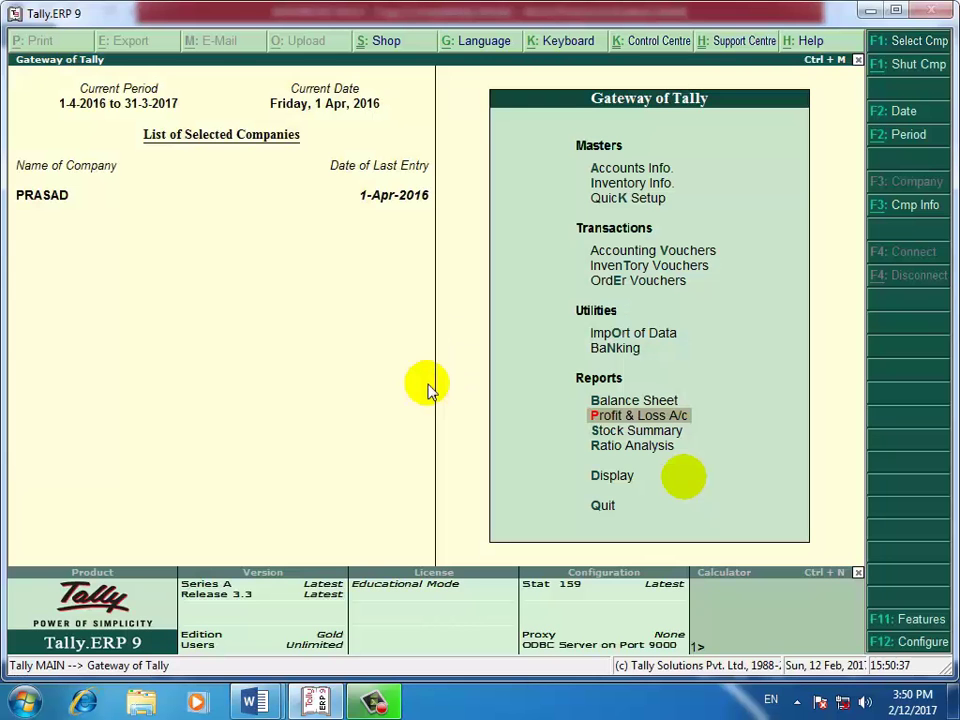
key(Up)
key(Up)
key(Up)
key(Up)
key(Up)
key(Up)
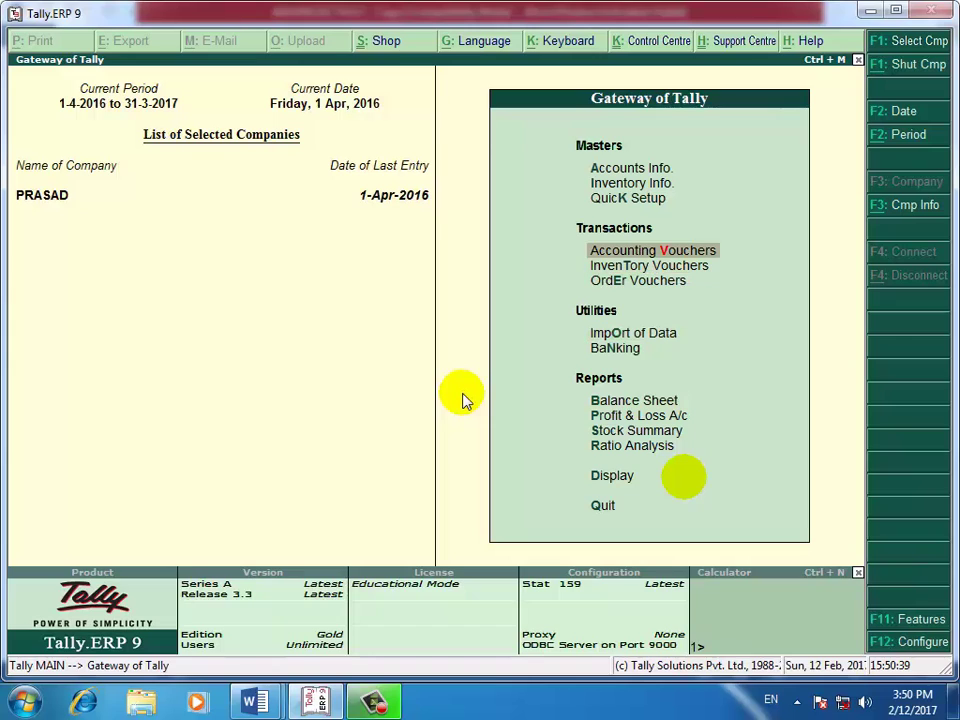
key(Return)
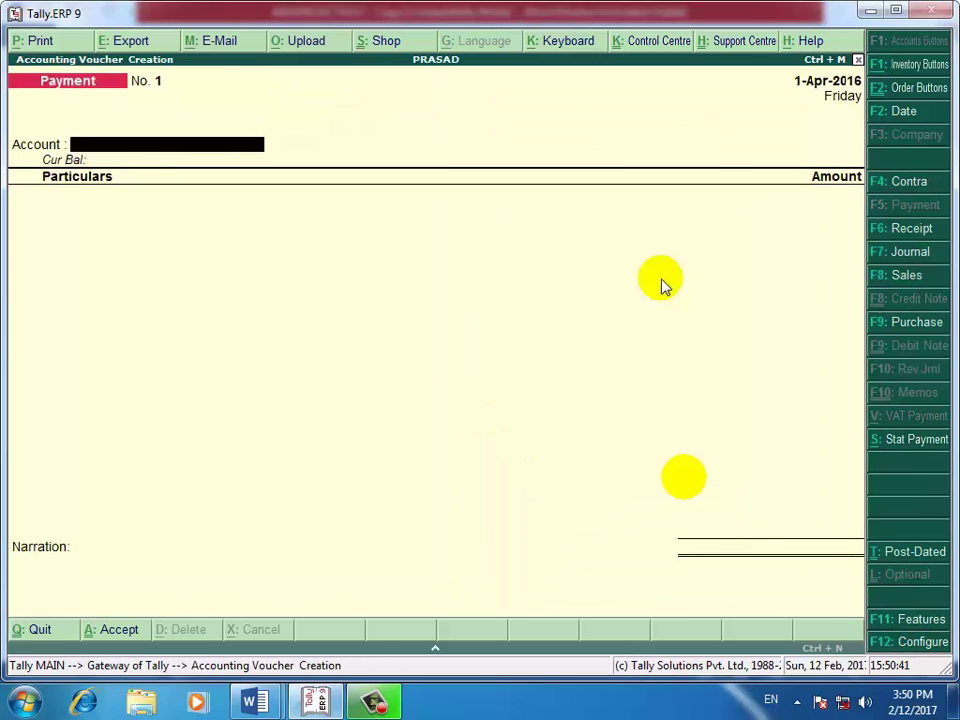
click(897, 328)
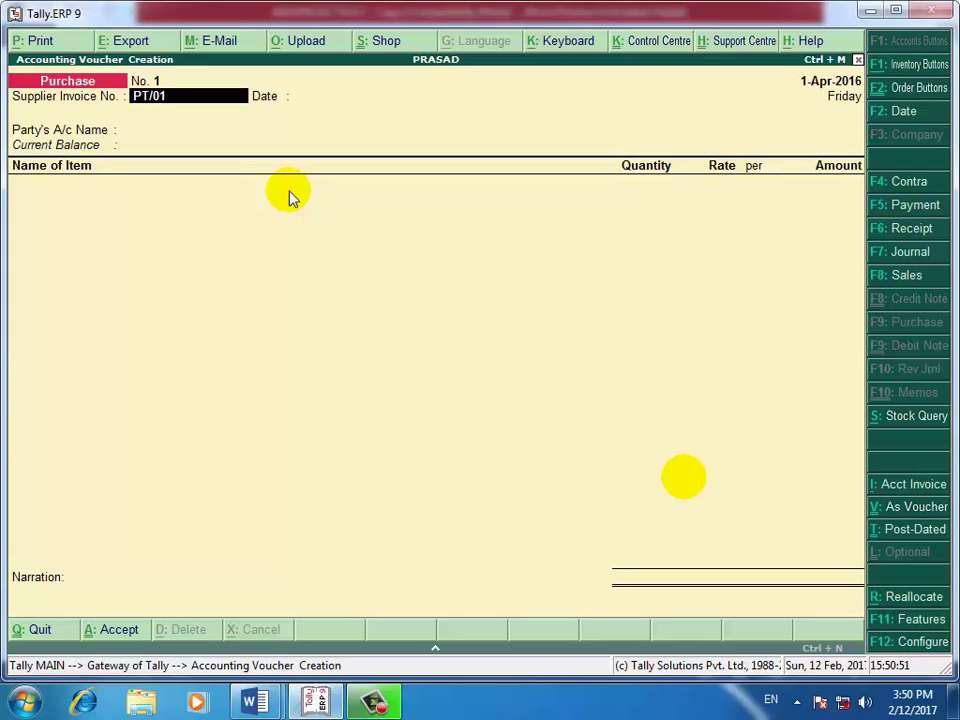
Set the supplier invoice number to PT/01 dated 1-Apr-2016 and choose Prasad Telecom as the party account.
key(Return)
key(Return)
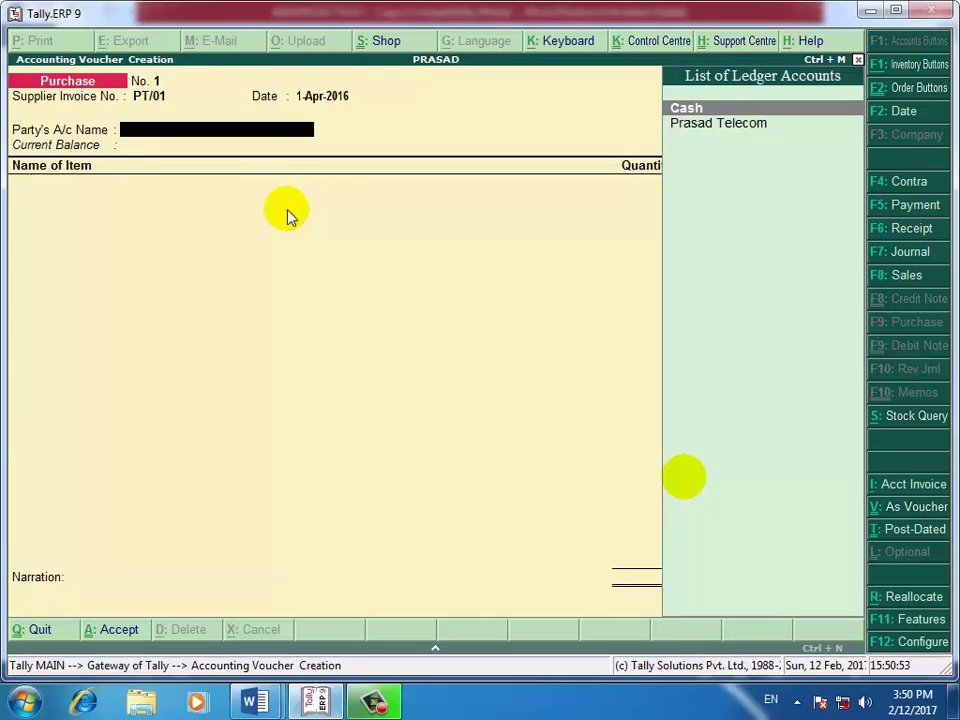
key(Down)
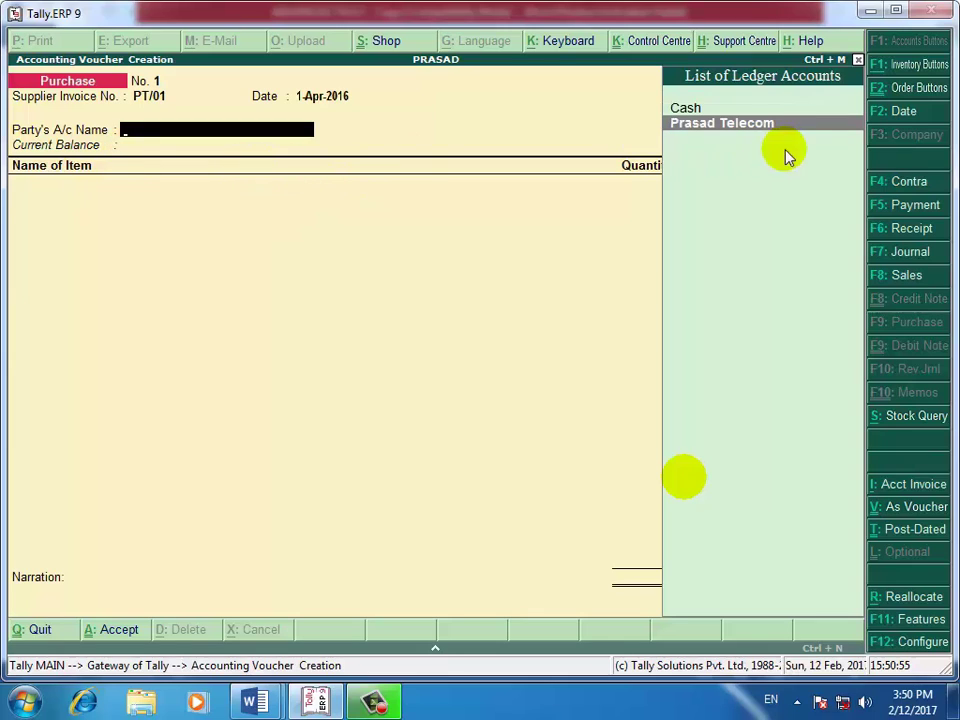
click(726, 141)
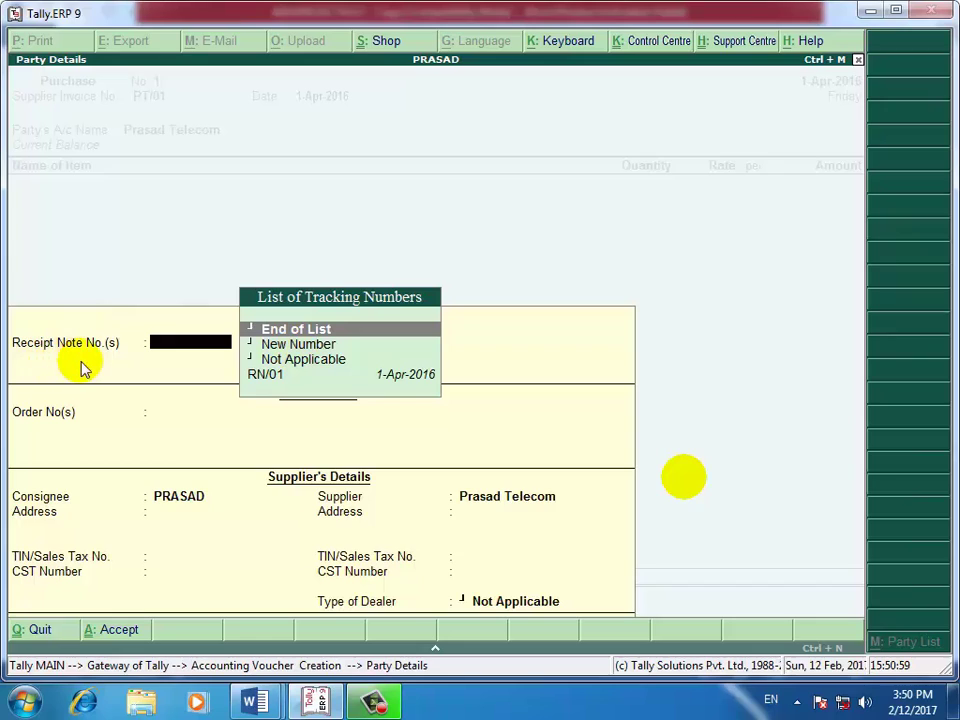
Link the purchase voucher to receipt note RN/01 and end the tracking number list.
key(Down)
key(Down)
key(Down)
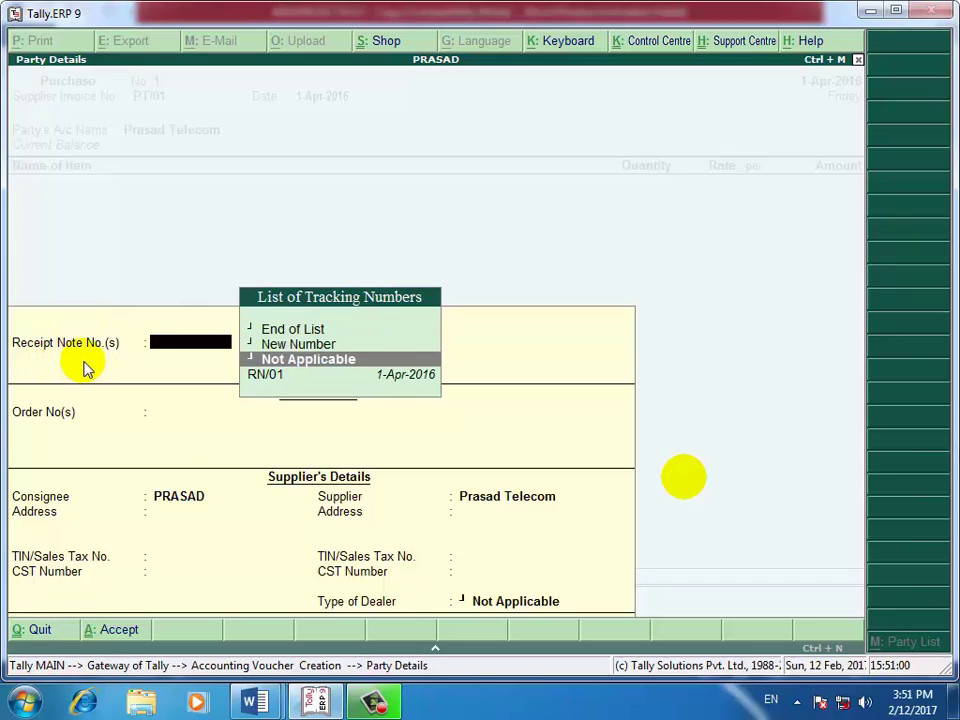
click(296, 376)
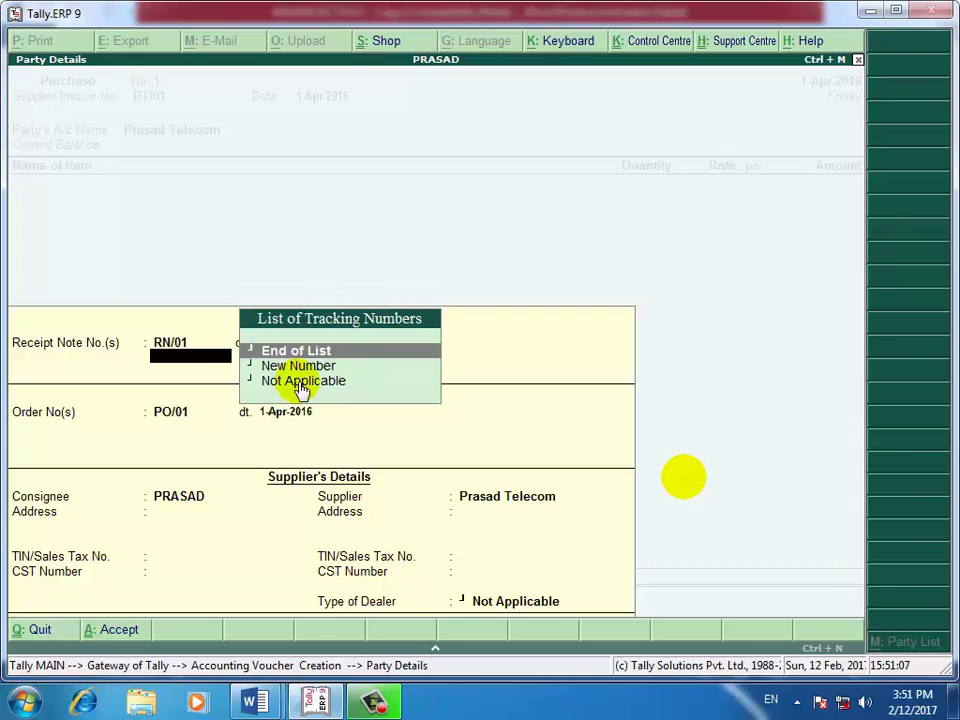
key(Return)
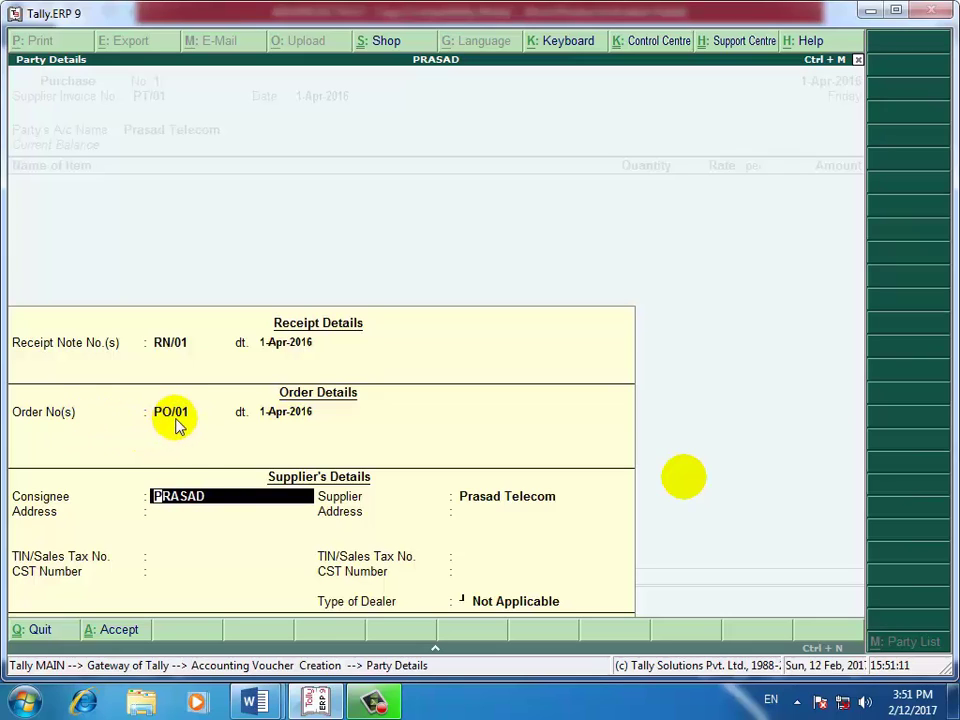
Accept the party details with consignee PRASAD, supplier Prasad Telecom and dealer type Not Applicable.
key(Return)
key(Return)
key(Return)
key(Return)
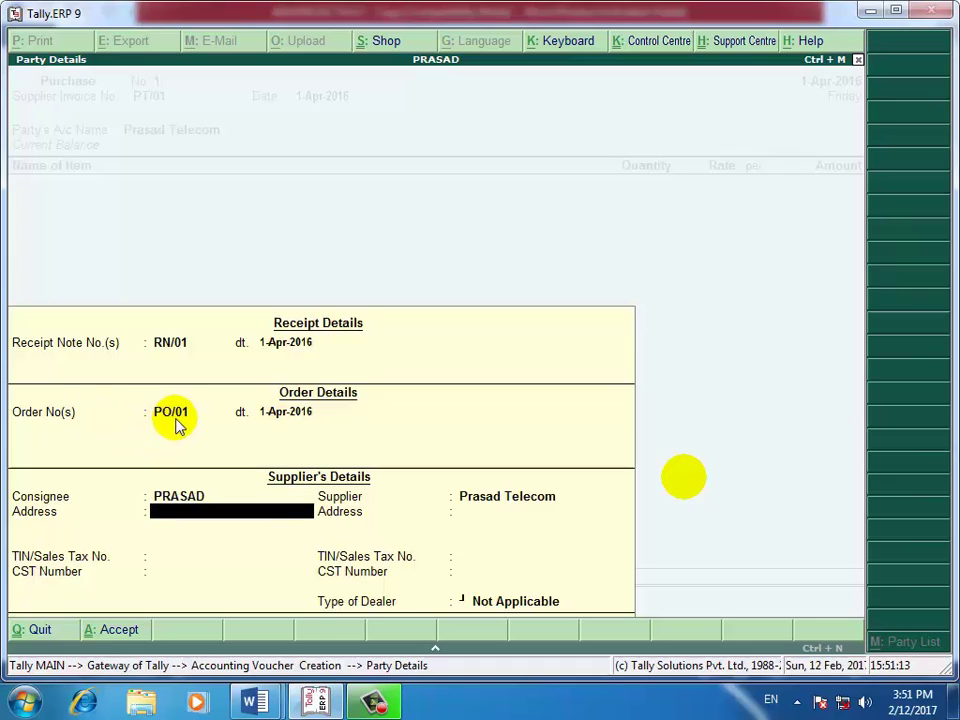
key(Return)
key(Return)
key(Return)
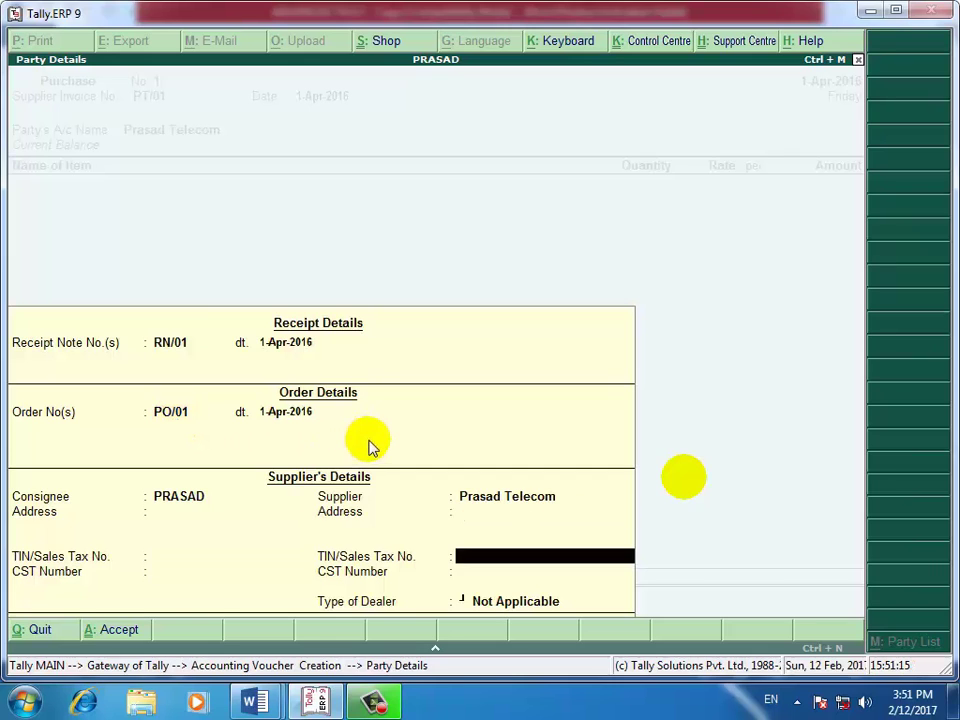
key(Return)
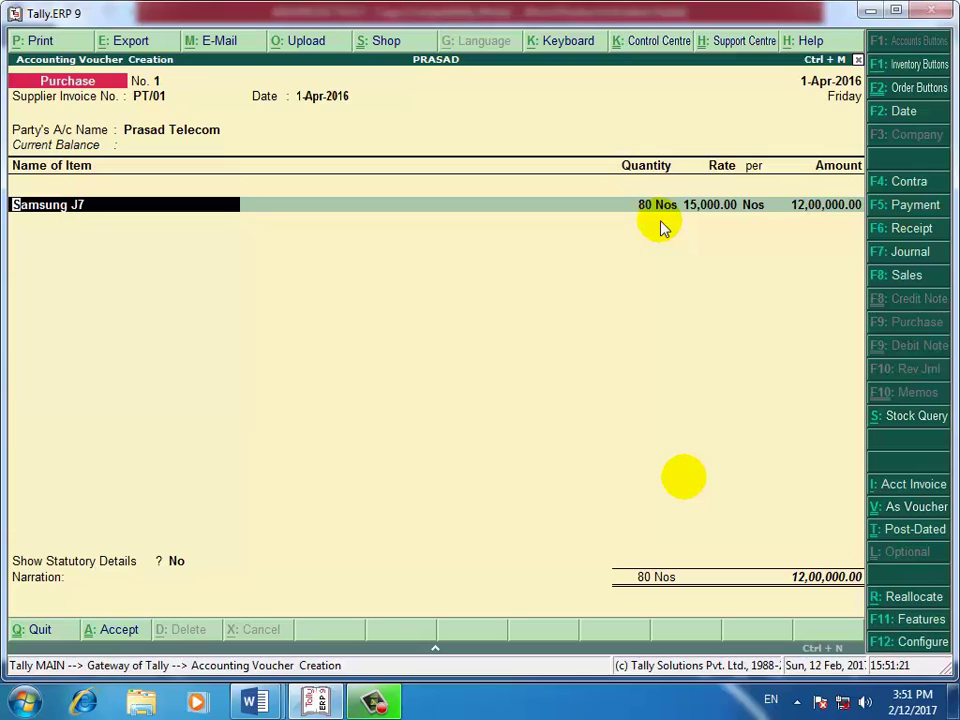
Accept the Samsung J7 allocation against RN/01 from Office Godown, 80 Nos at 15,000, under Purchase A/c with Purchases @ 5%.
key(Return)
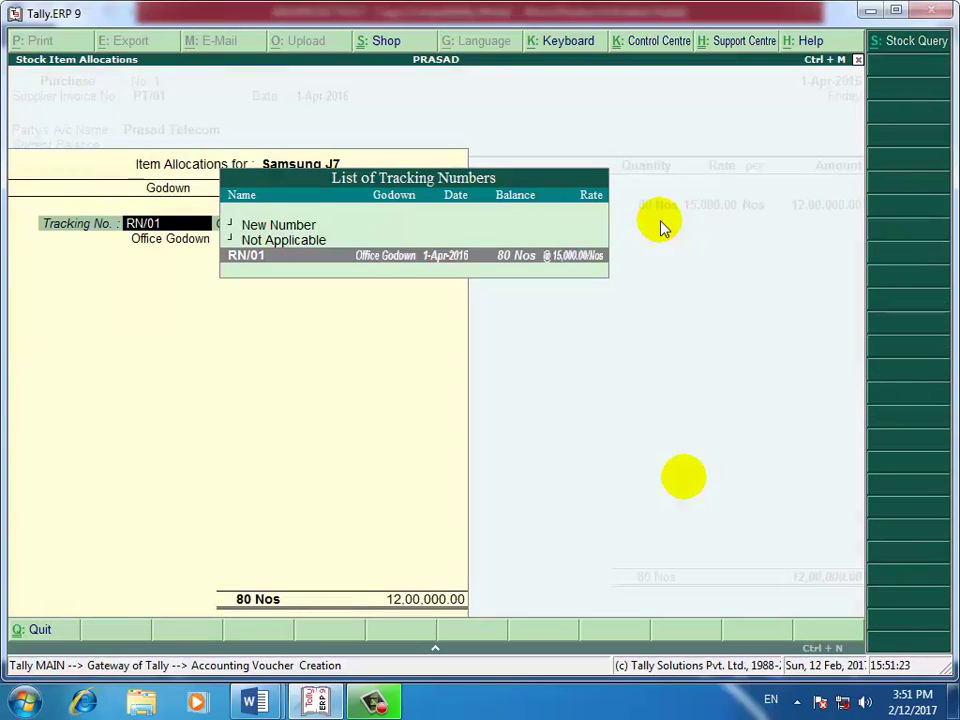
key(Return)
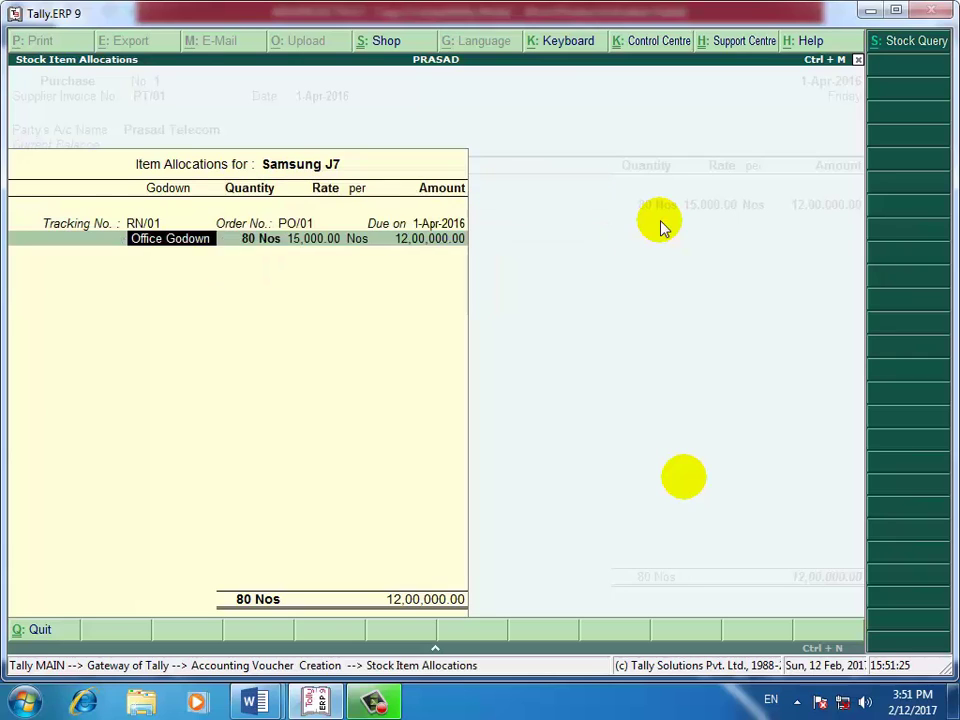
key(Return)
key(Return)
key(Return)
key(Return)
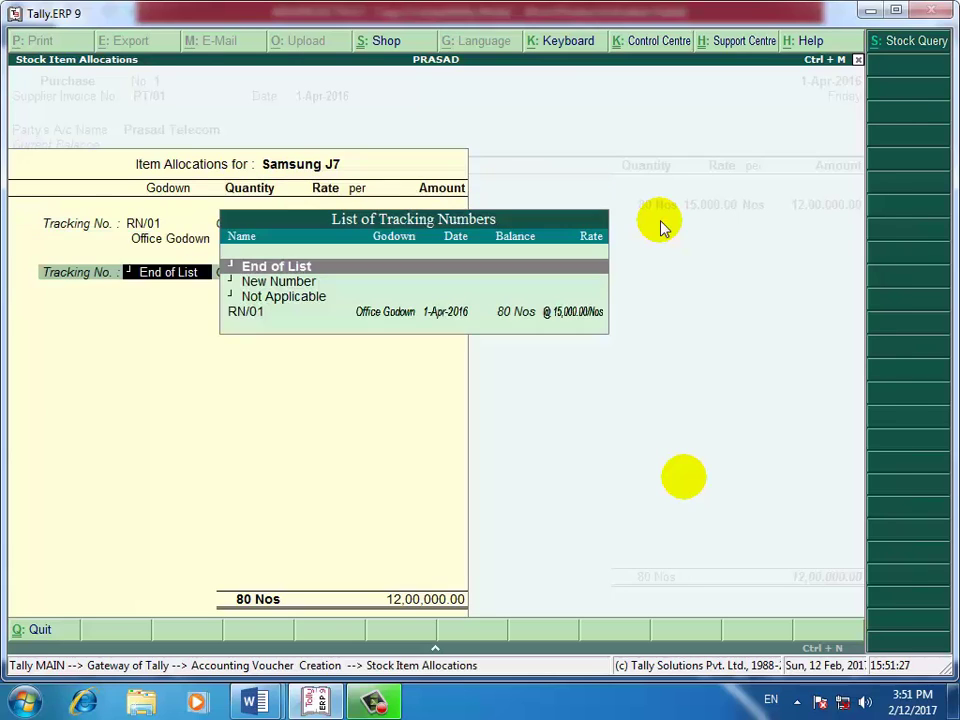
key(Return)
key(Return)
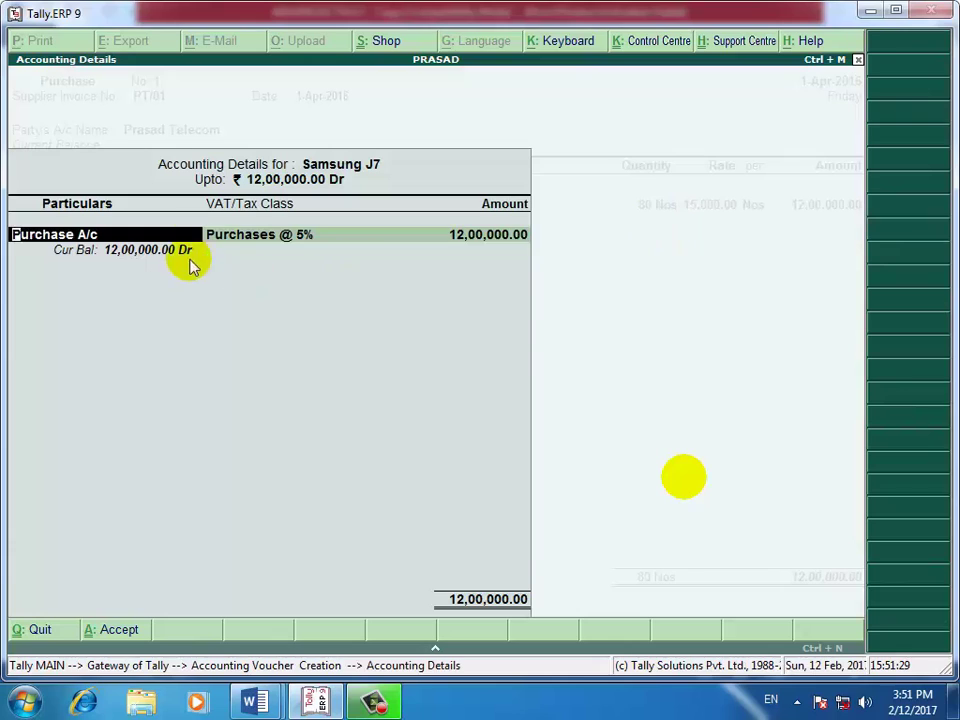
key(Return)
key(Return)
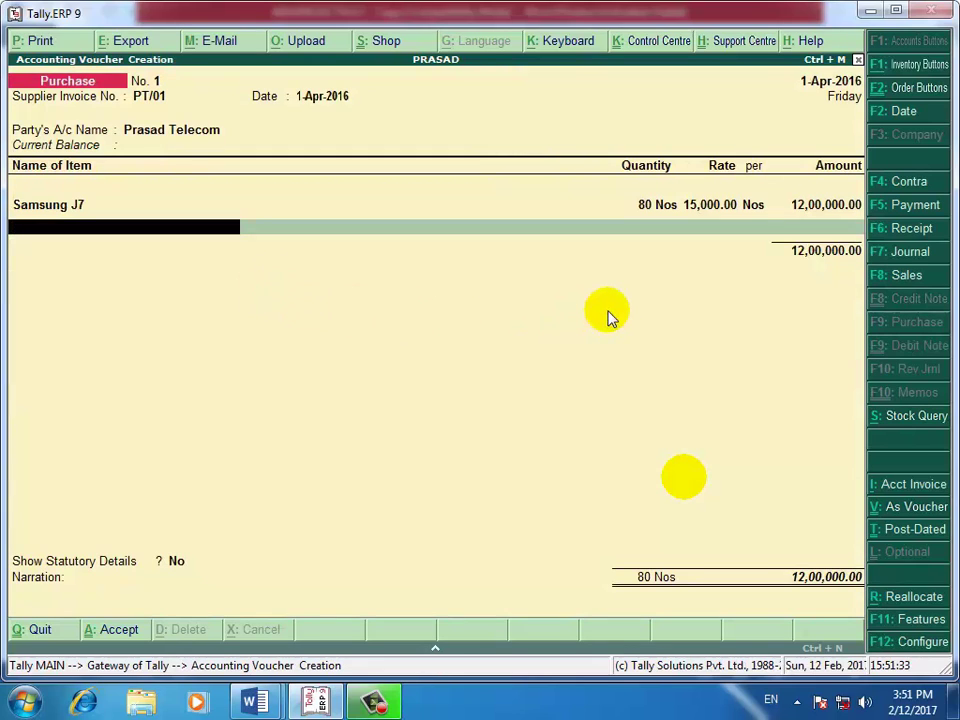
Add the Input Vat ledger at 5%, save the purchase voucher without a narration and return to the Gateway of Tally.
key(Return)
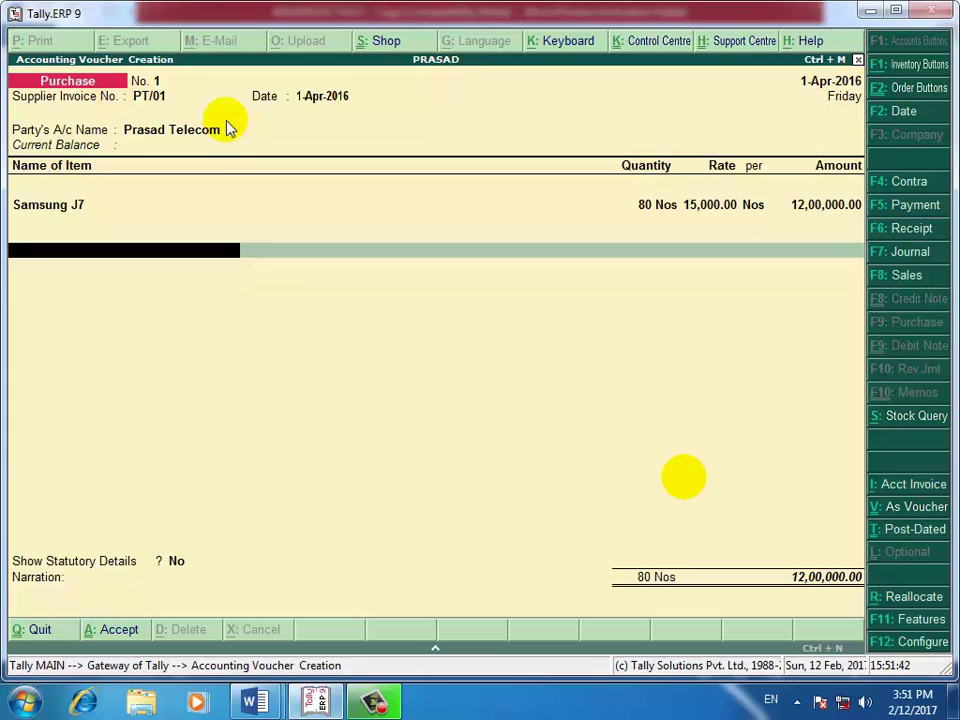
text(I)
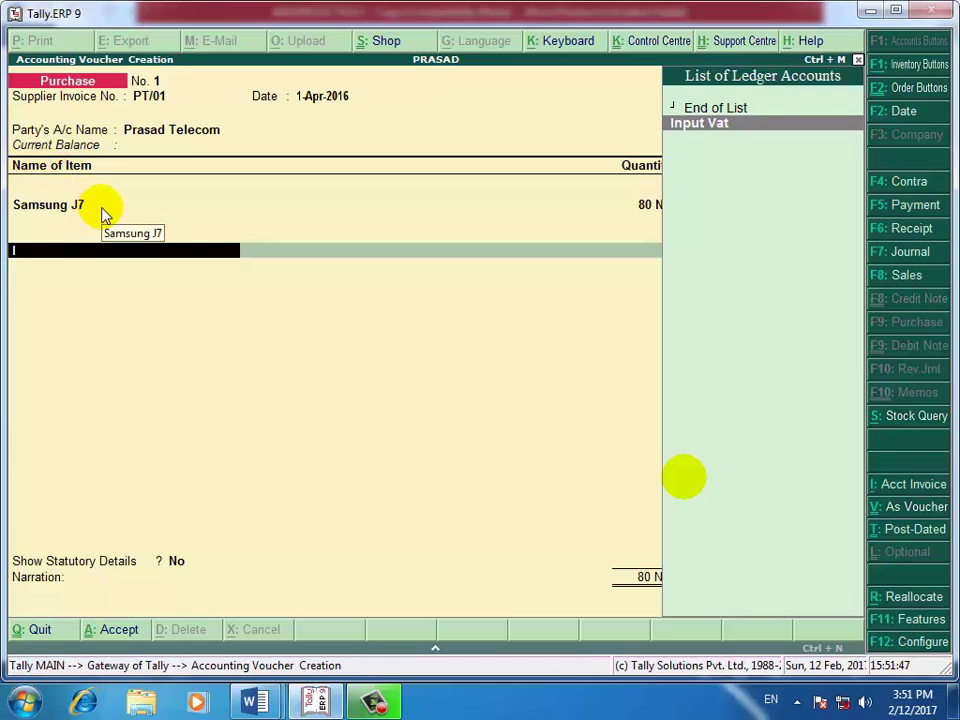
key(Return)
key(Return)
key(Return)
key(Return)
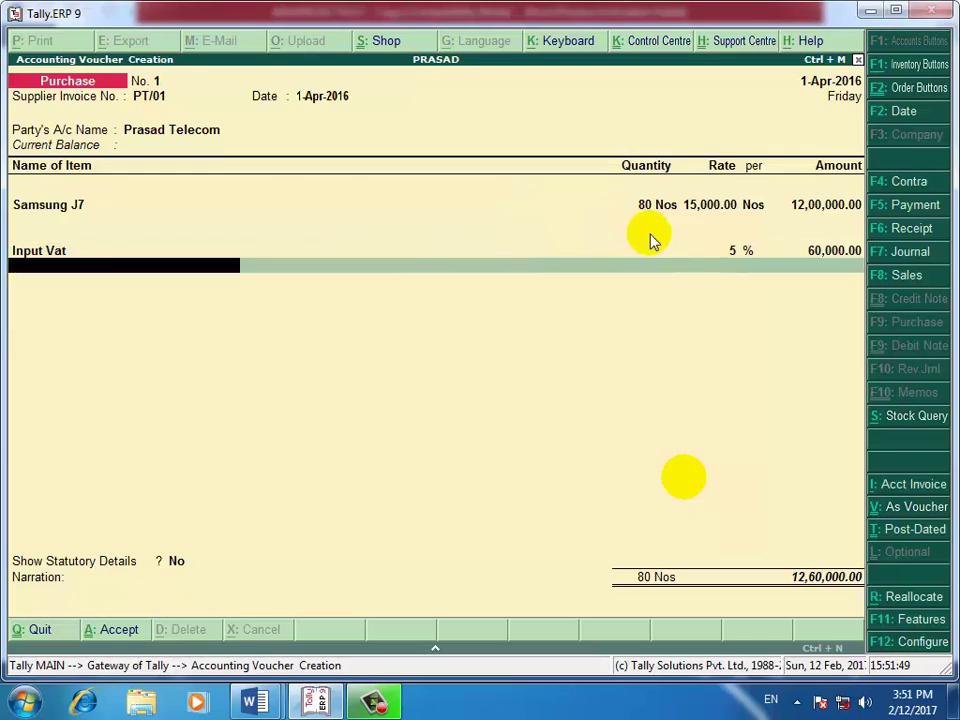
key(Return)
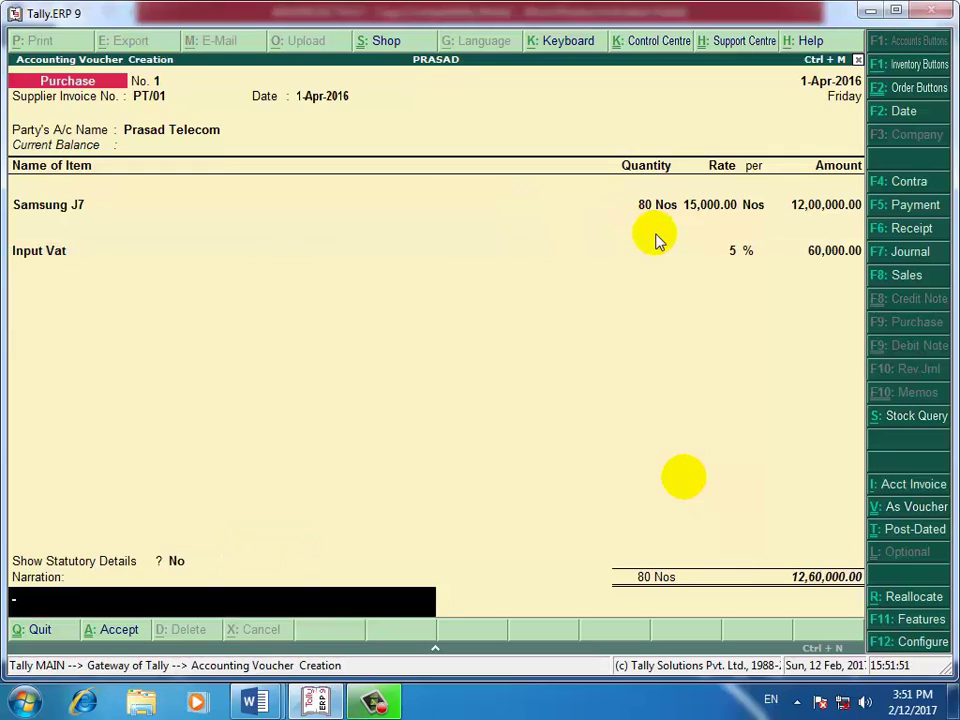
key(Return)
key(Return)
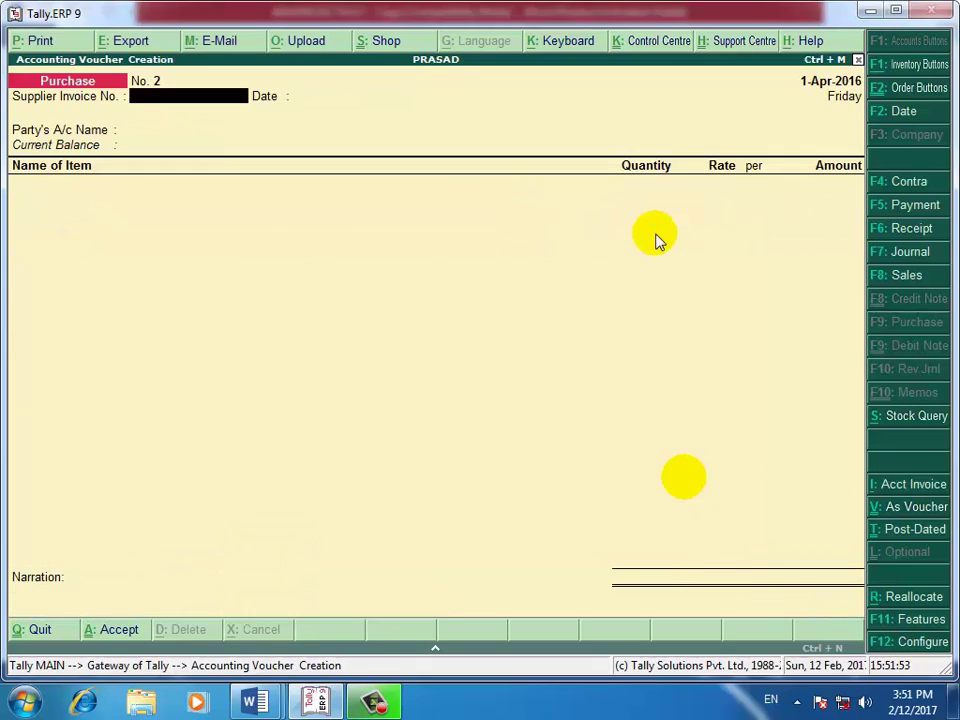
key(Escape)
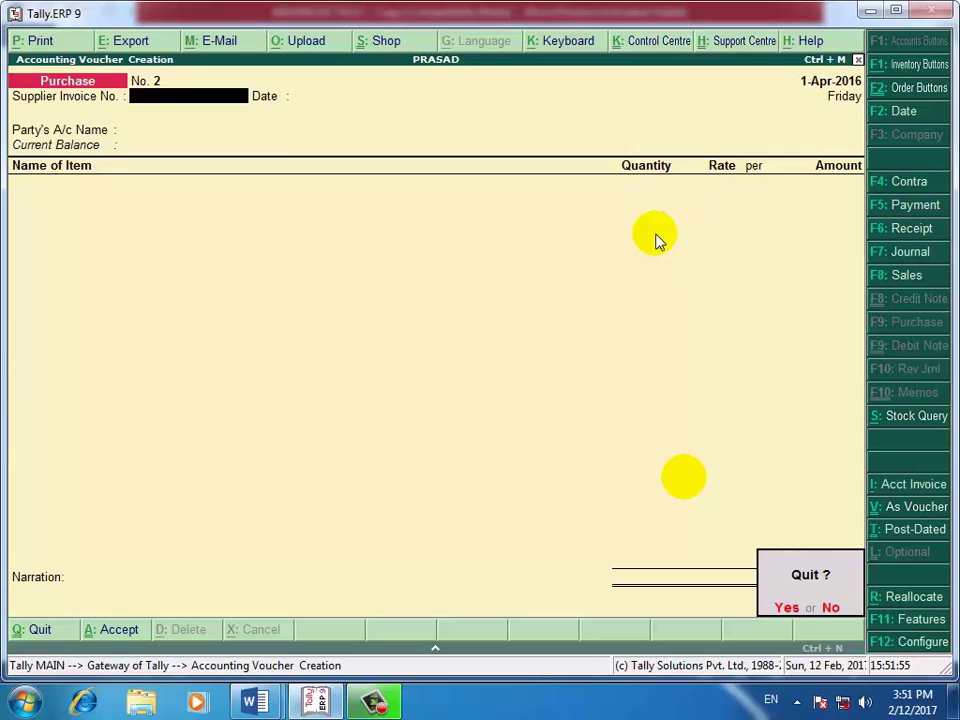
key(Return)
Check the Samsung J7 closing quantity and value in the detailed Stock Summary.
key(Down)
key(Down)
key(Down)
key(Down)
key(Down)
key(Down)
key(Down)
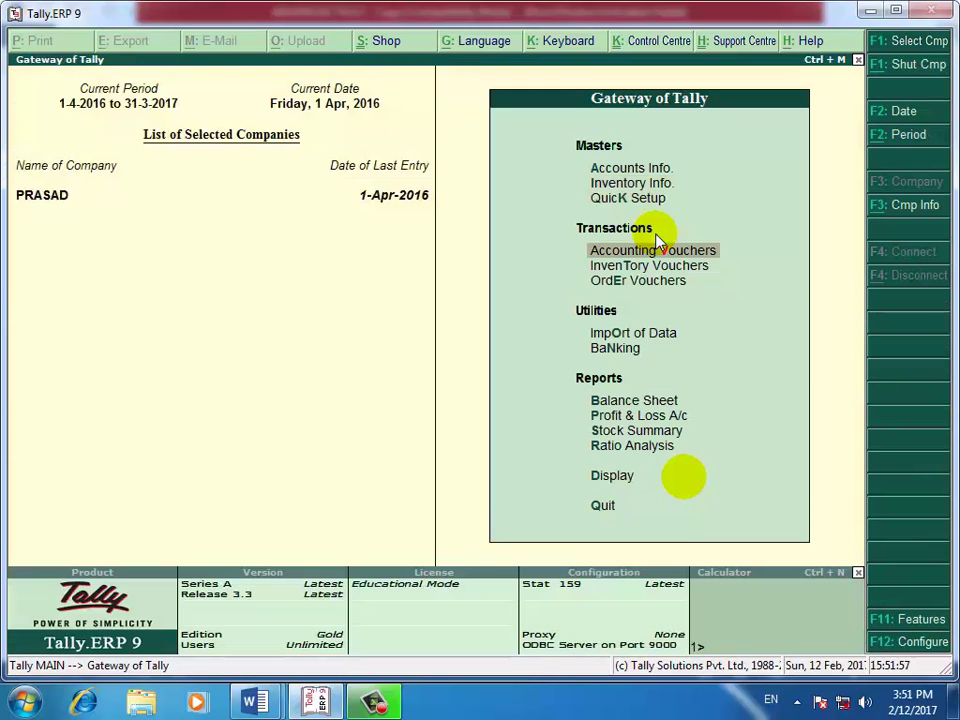
key(Down)
key(Down)
key(Down)
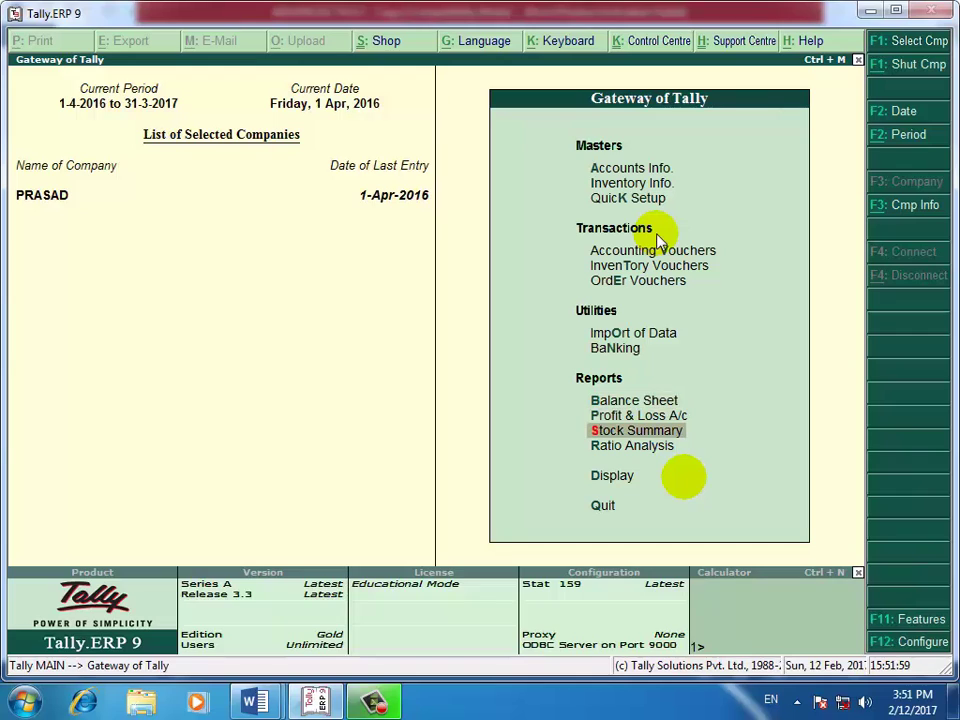
key(Return)
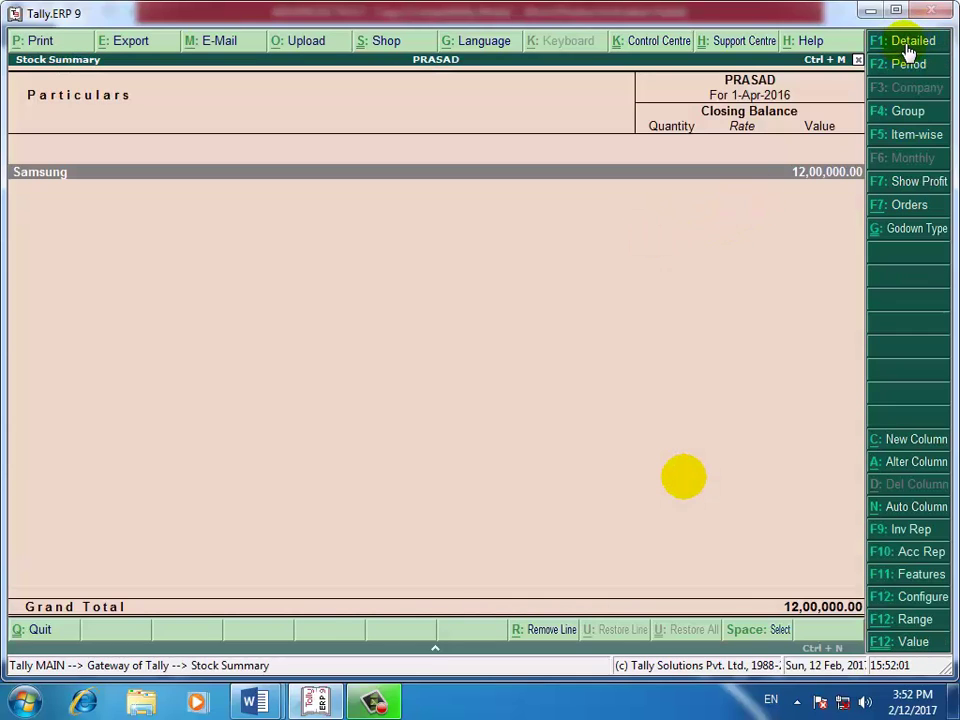
click(905, 41)
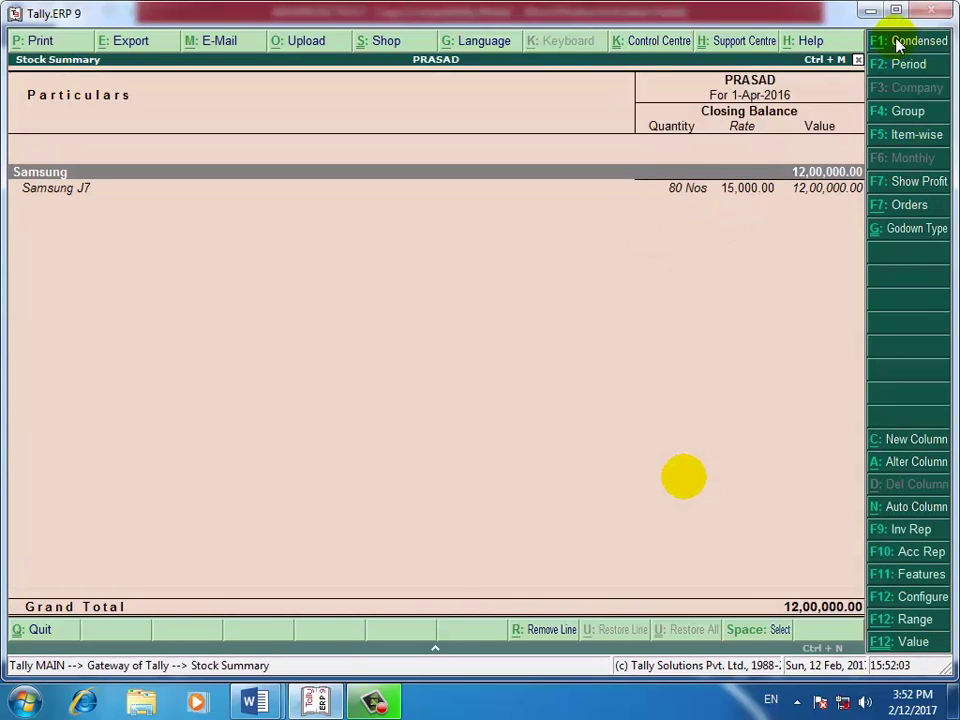
key(Escape)
Open the Profit & Loss A/c report in detailed view.
key(Up)
key(Up)
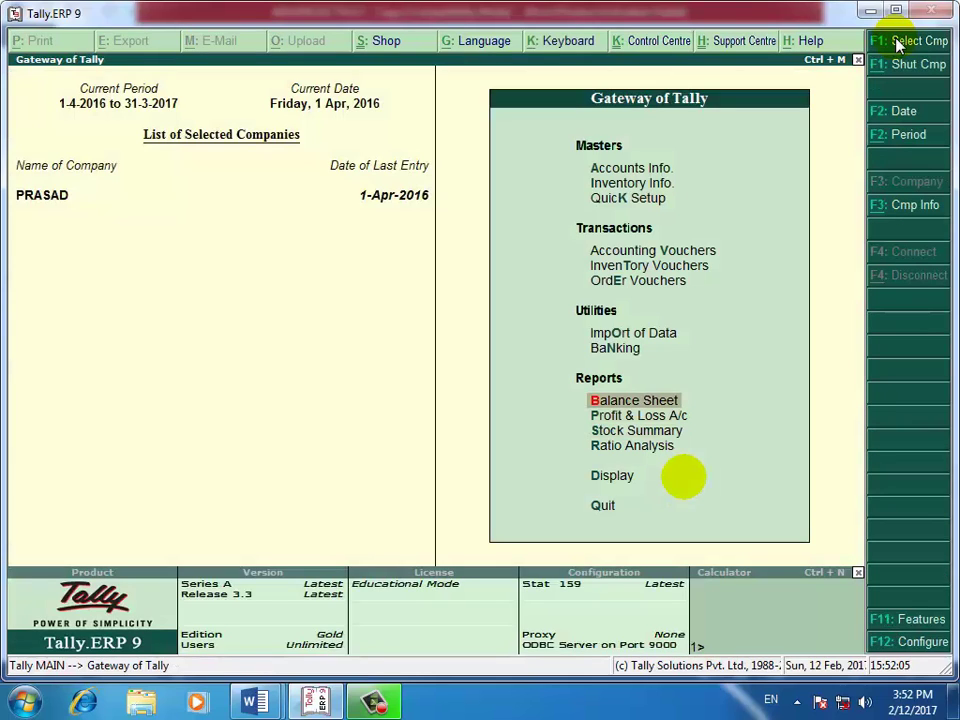
key(Down)
key(Return)
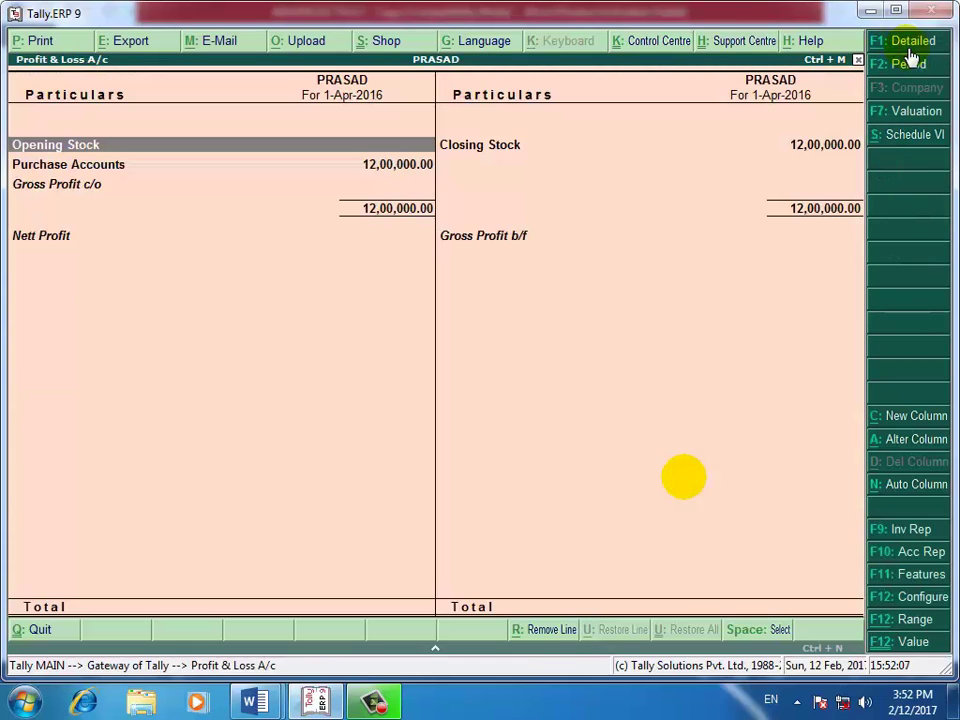
click(906, 44)
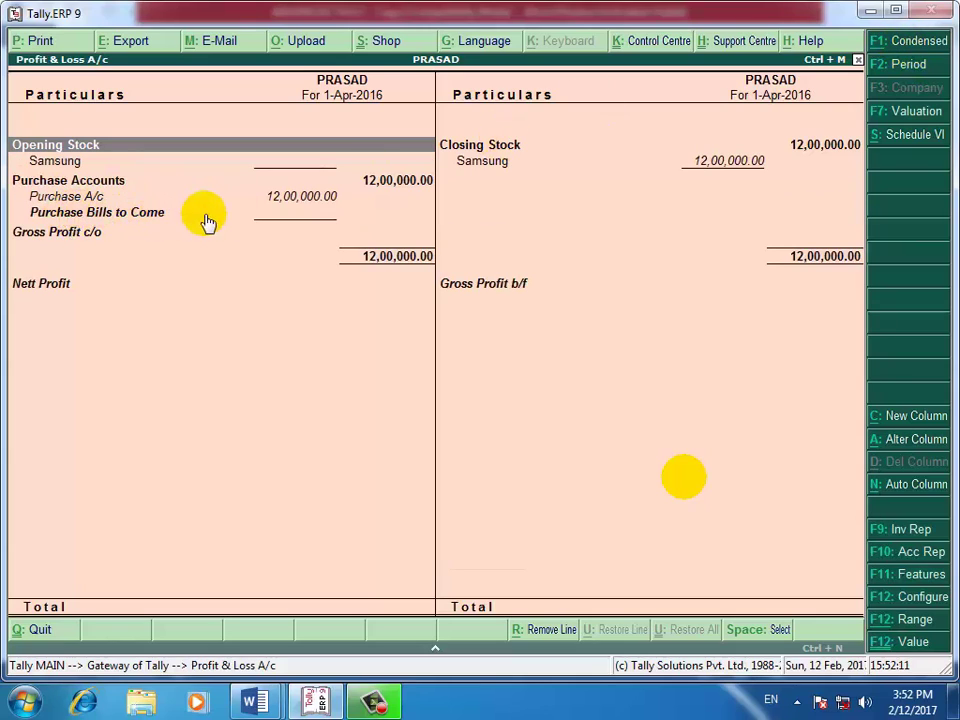
Examine Purchase Bills to Come and the monthly summary of Purchase A/c, and return to the Gateway of Tally.
click(152, 214)
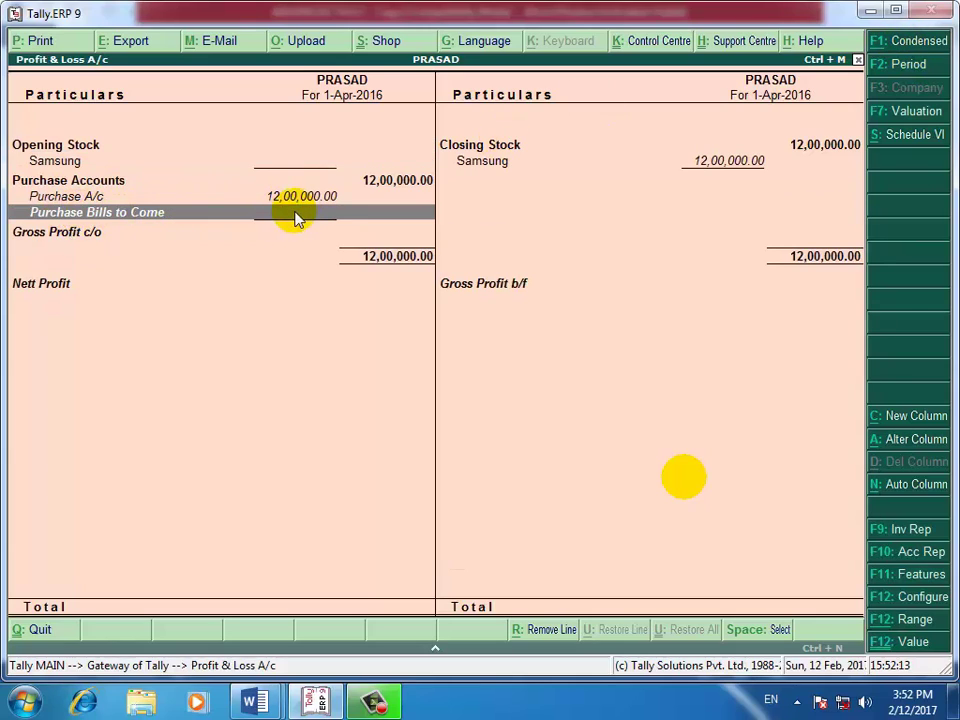
double_click(301, 197)
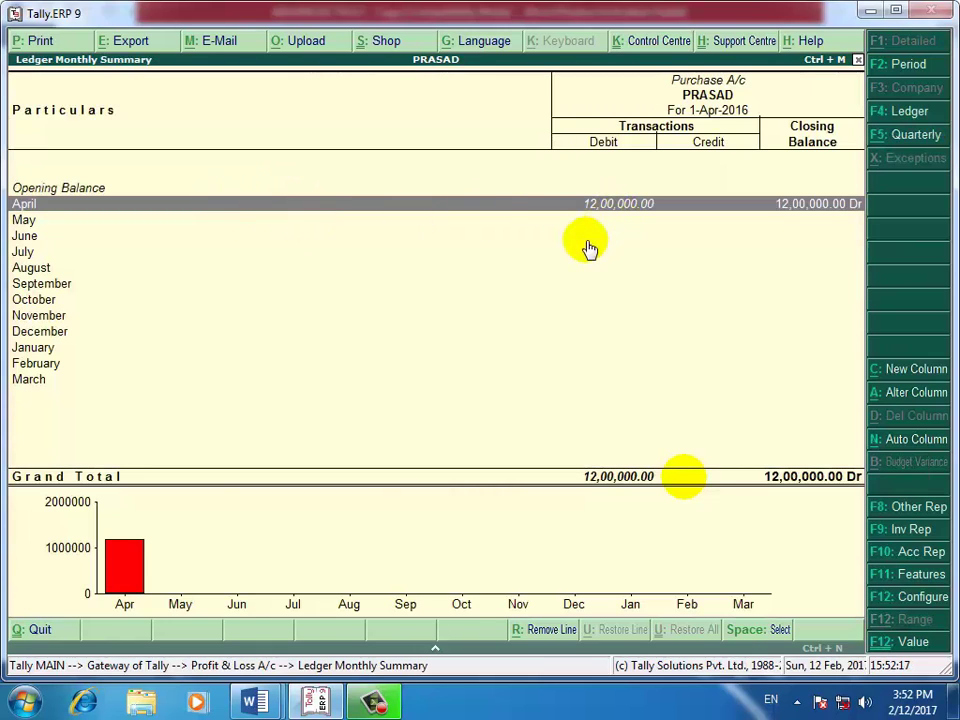
key(Escape)
key(Up)
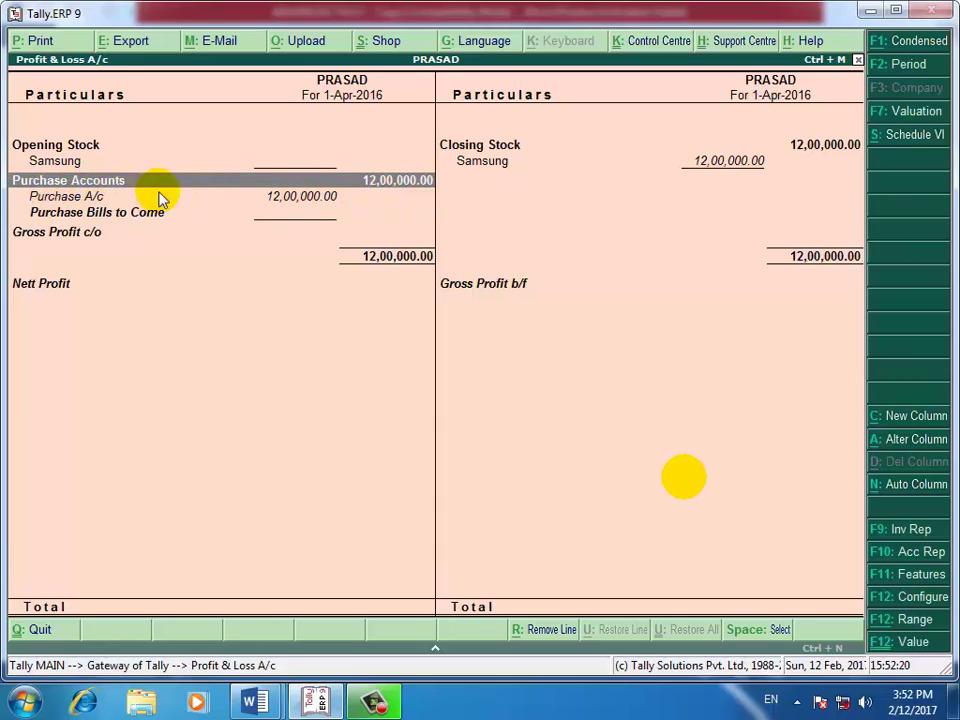
click(298, 199)
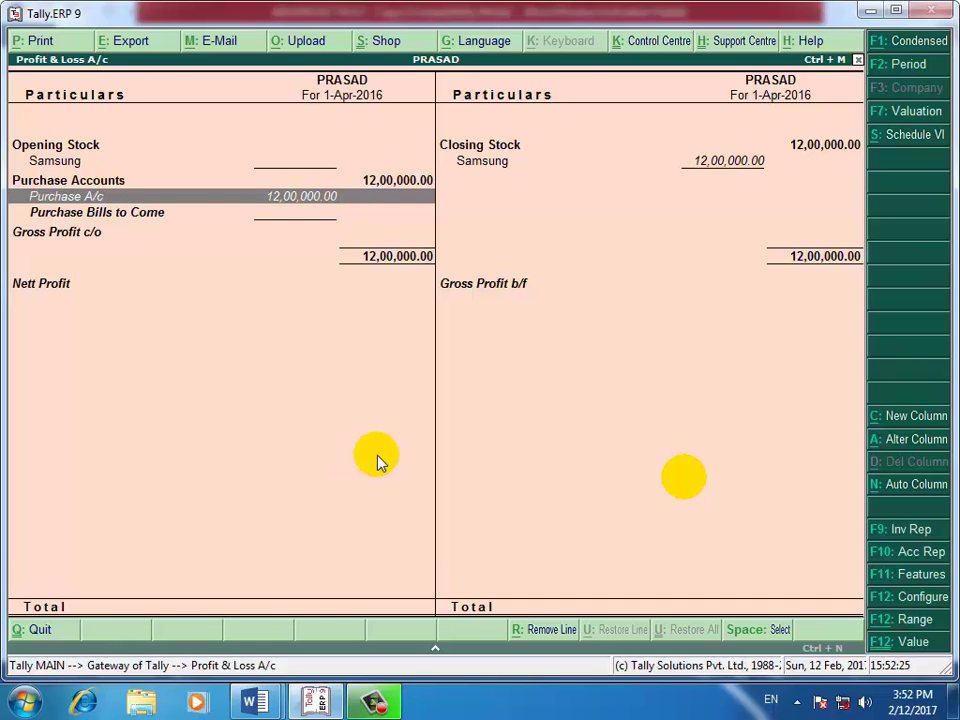
key(Escape)
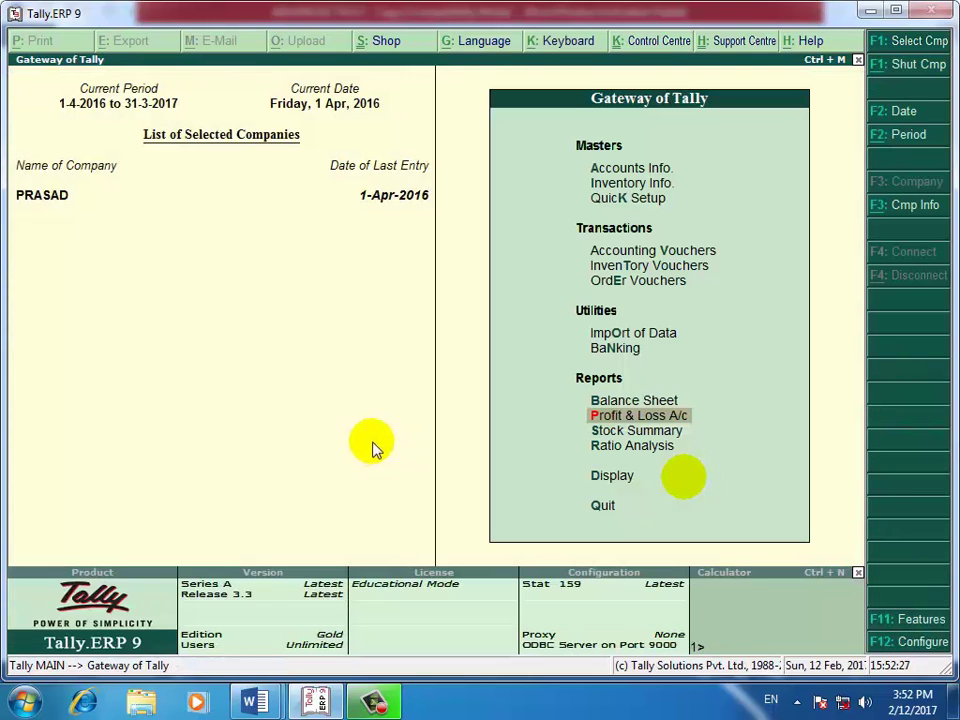